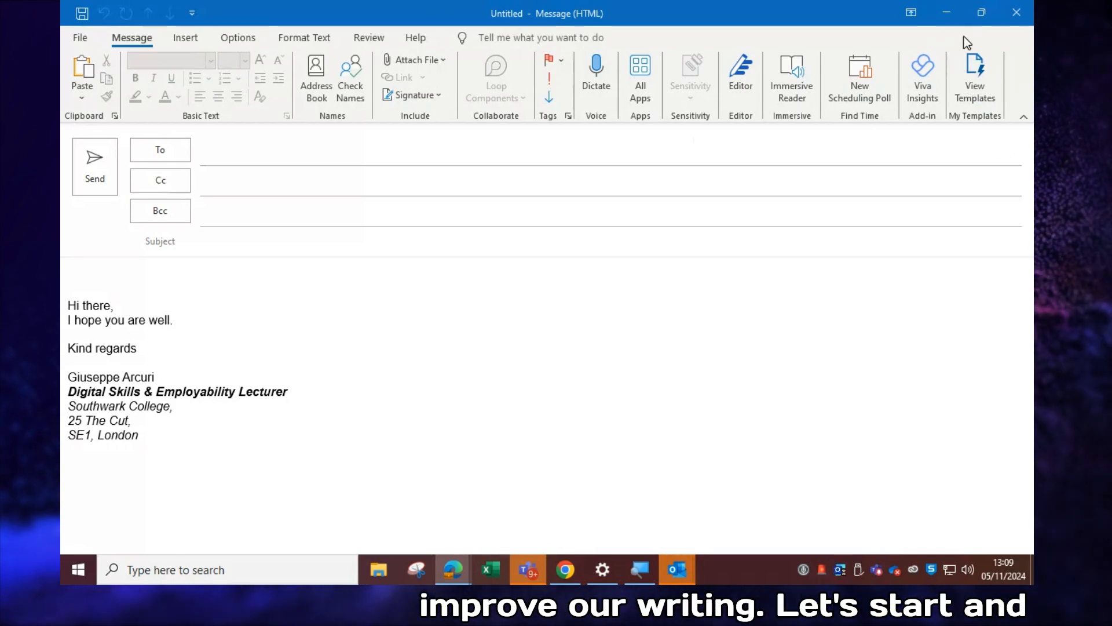
Step: Switch from Outlook to the Edge browser, search Bing for copilot and open the "Microsoft Copilot: Your AI companion" result
click(945, 9)
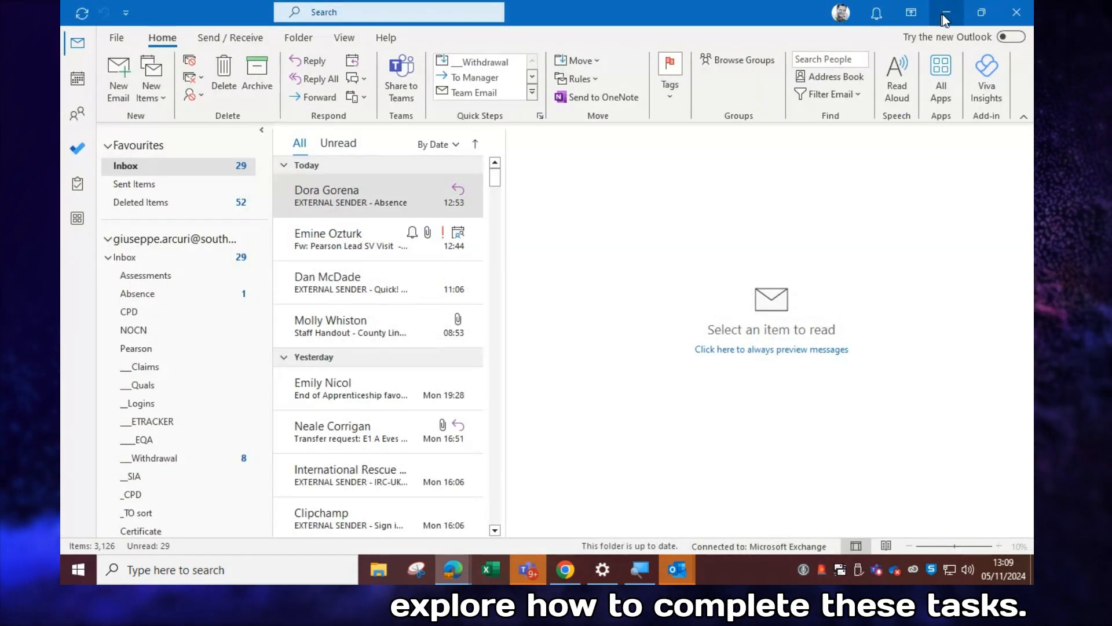
click(945, 14)
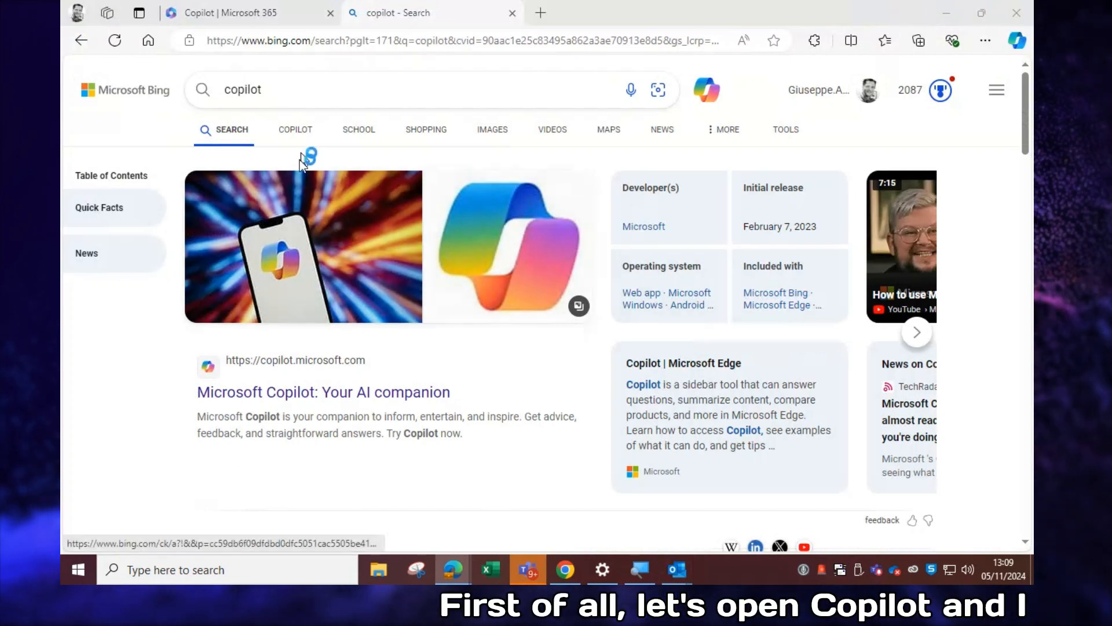
click(272, 89)
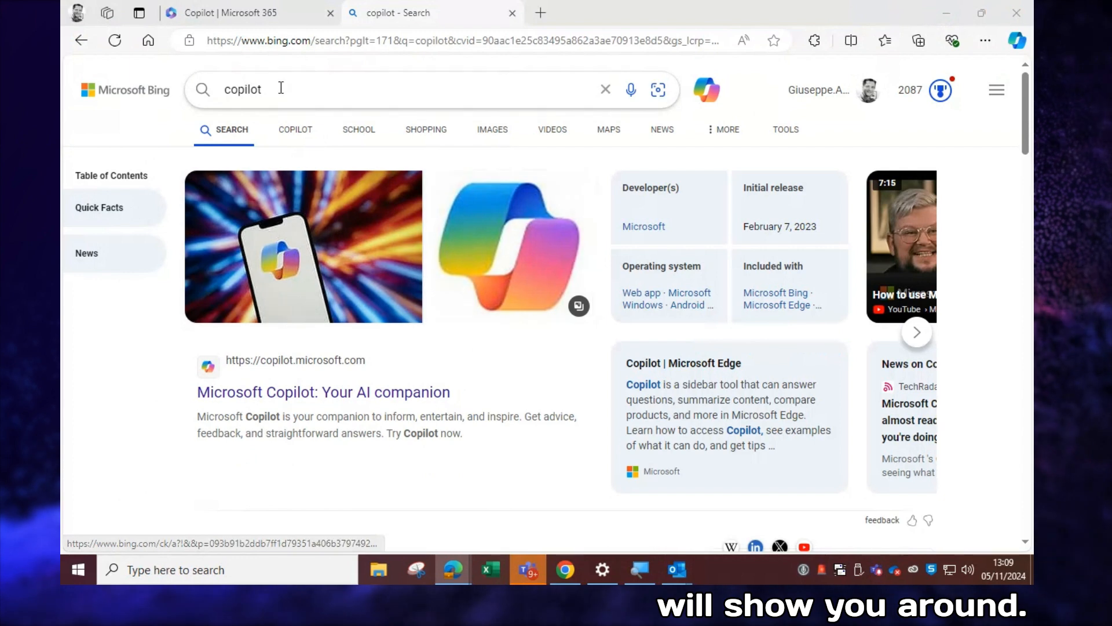
key(super+h)
click(261, 90)
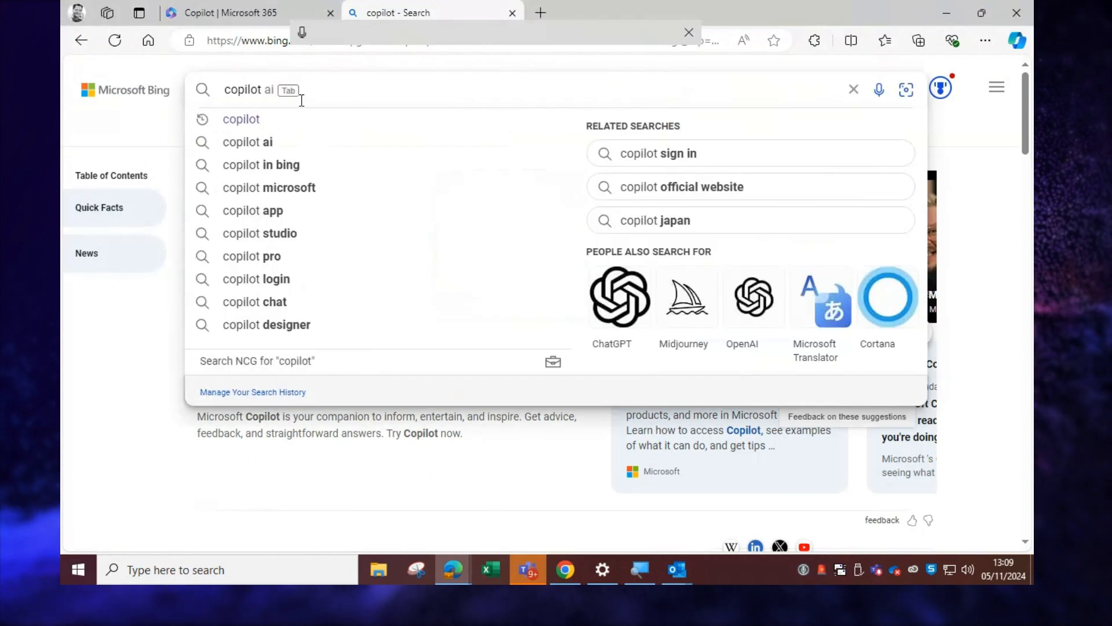
click(241, 120)
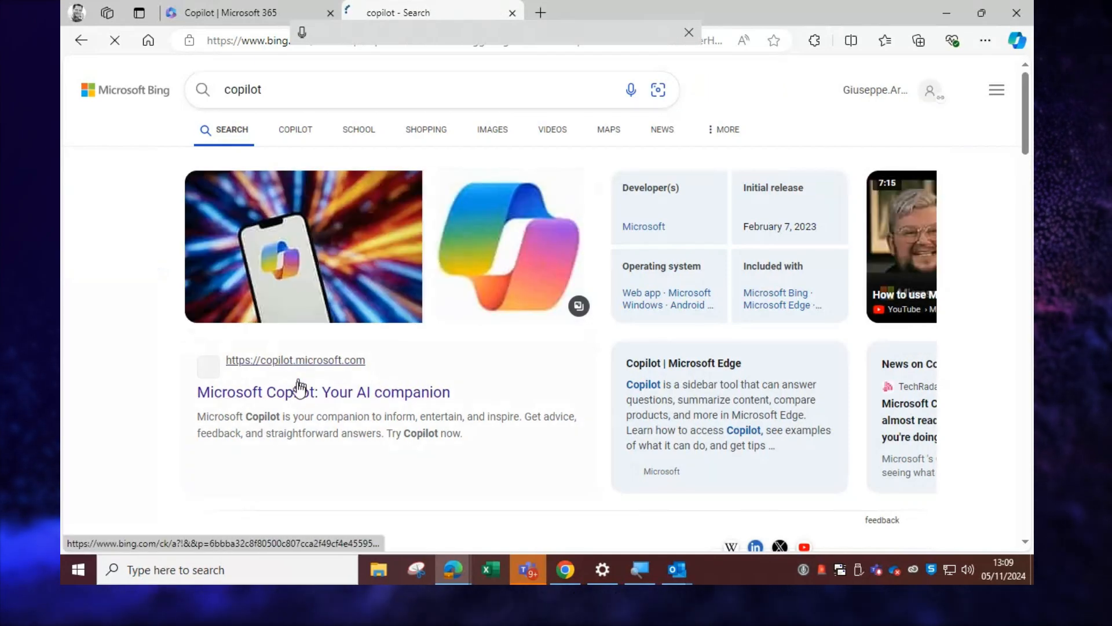
click(299, 389)
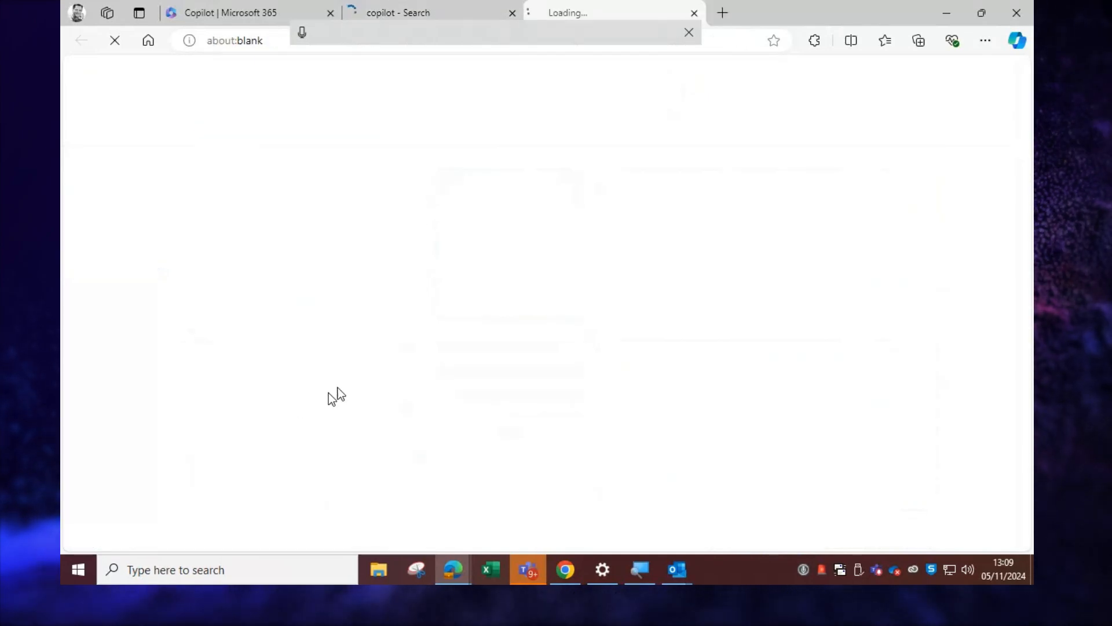
Step: In Microsoft 365 Copilot, request an email inviting people to a meeting on 11 December 2024 at 9am, Recreation centre room 1, mentioning the attached agenda
click(290, 8)
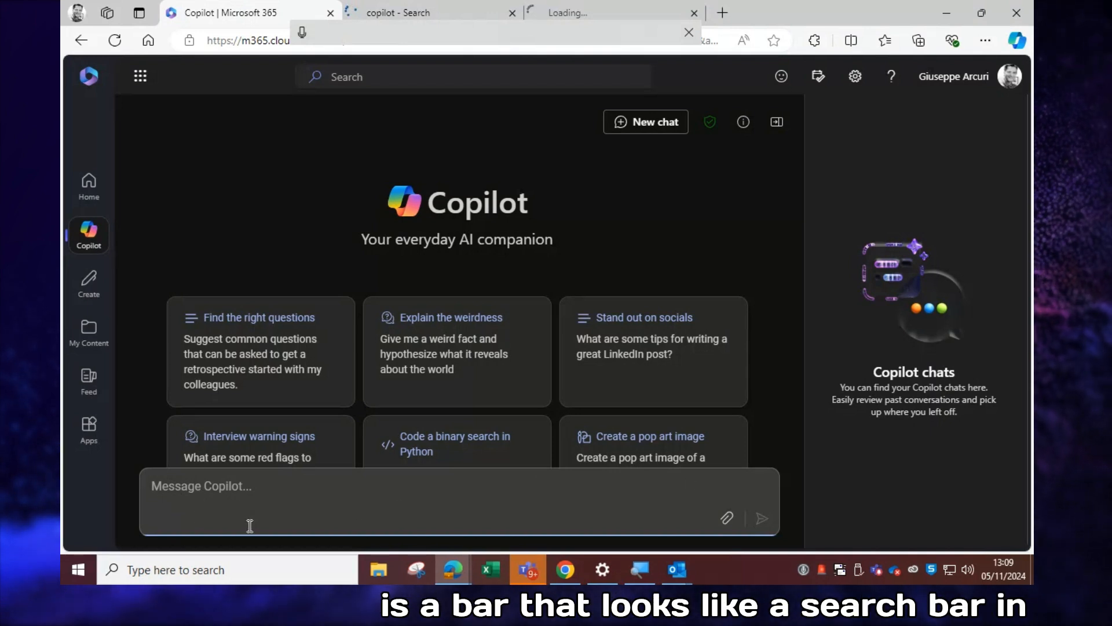
text(Write me )
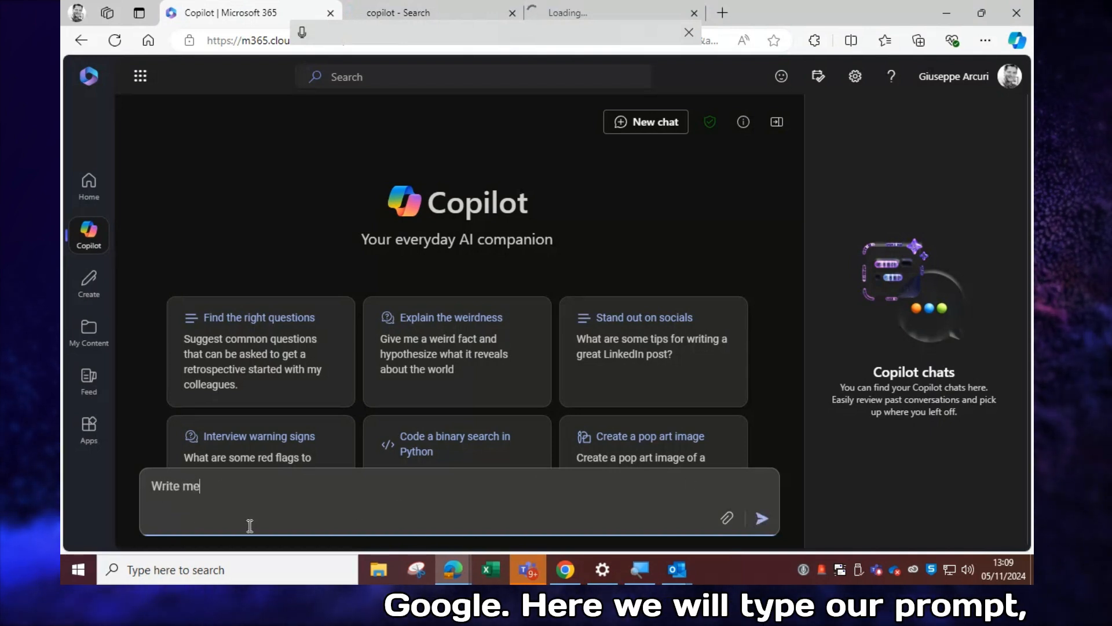
text(an emai)
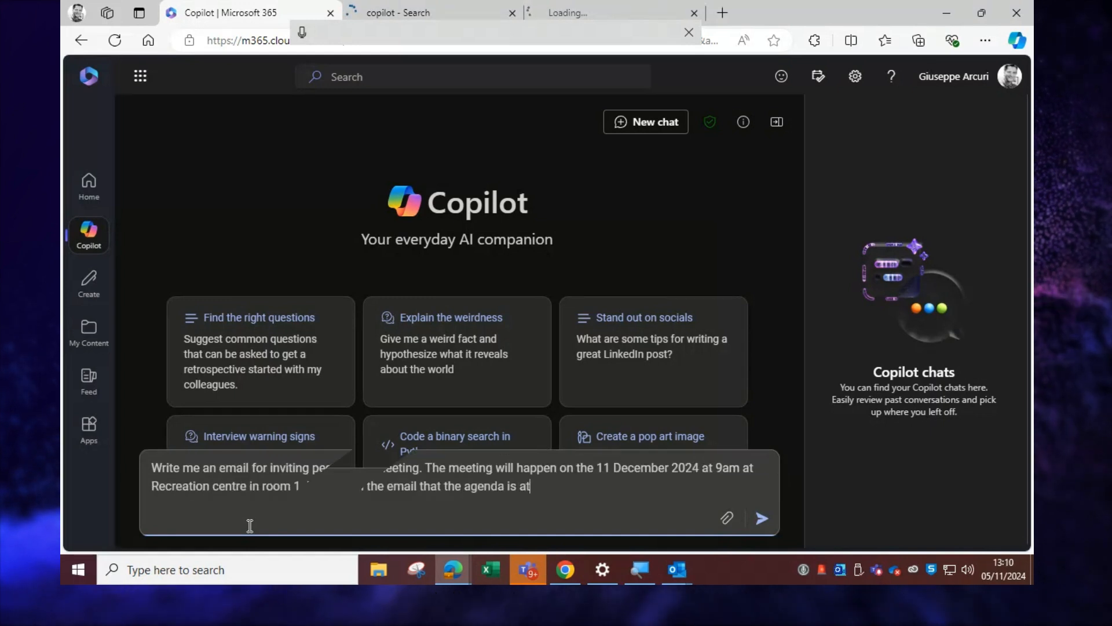
text(tached t)
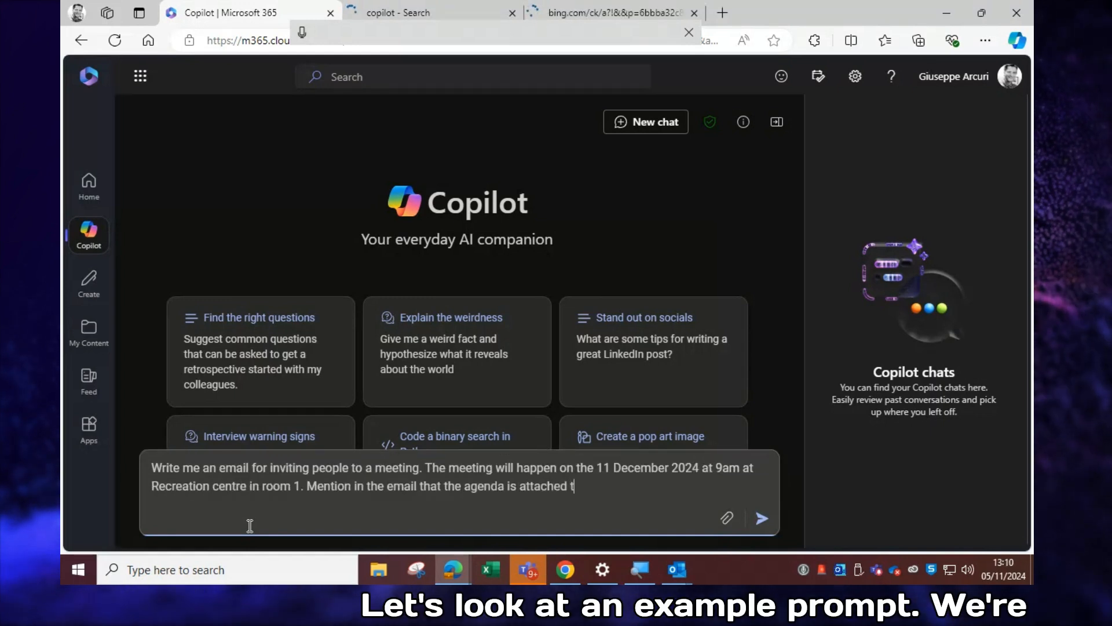
text(o the email)
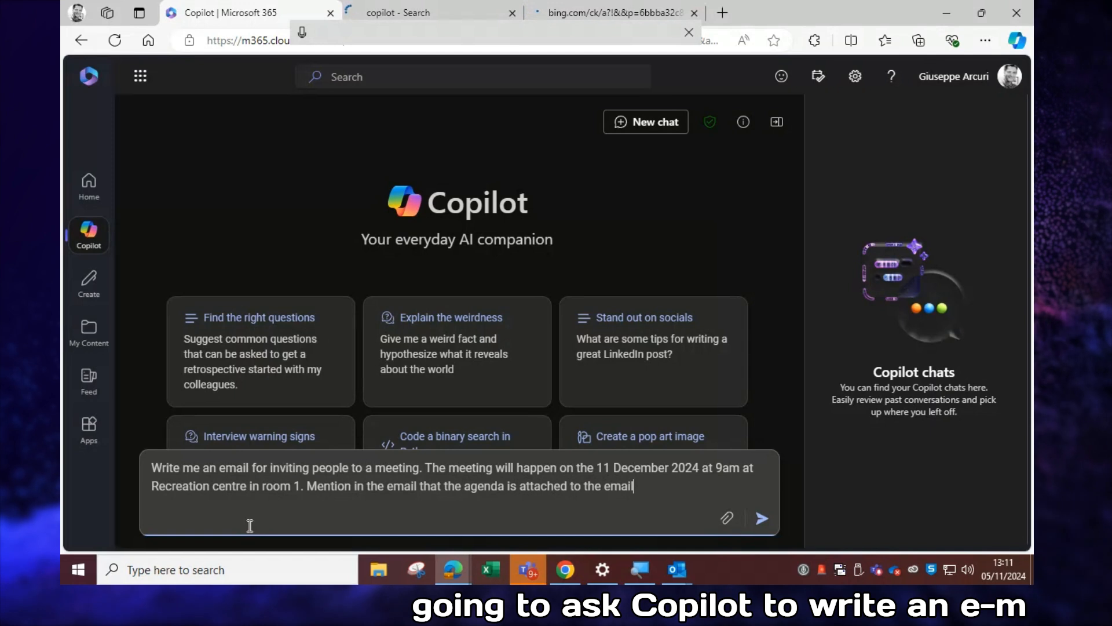
text(.)
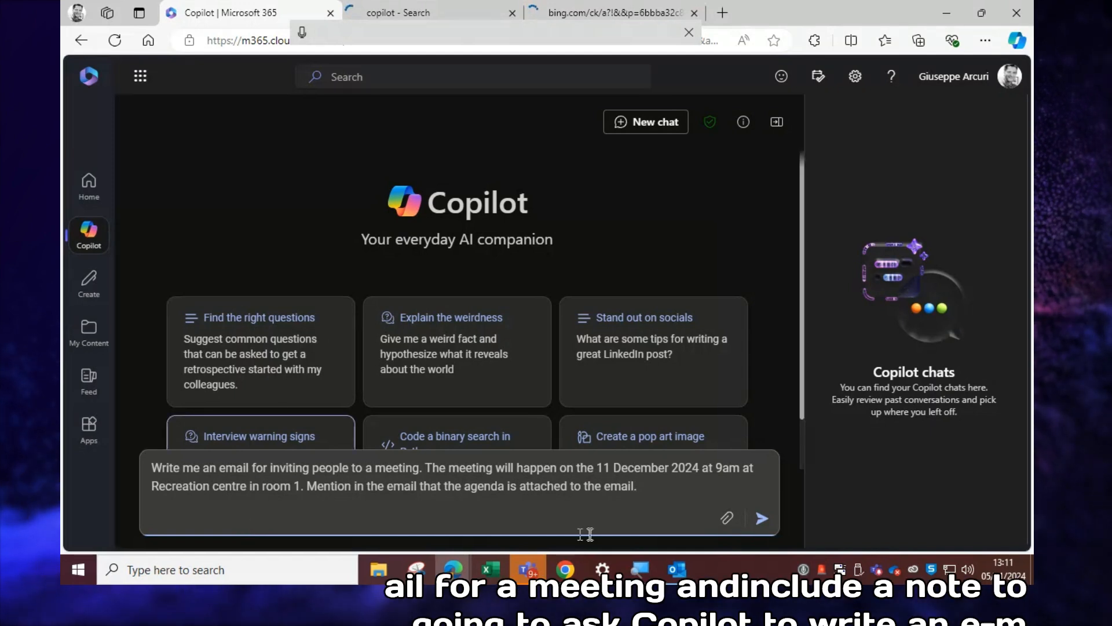
click(762, 521)
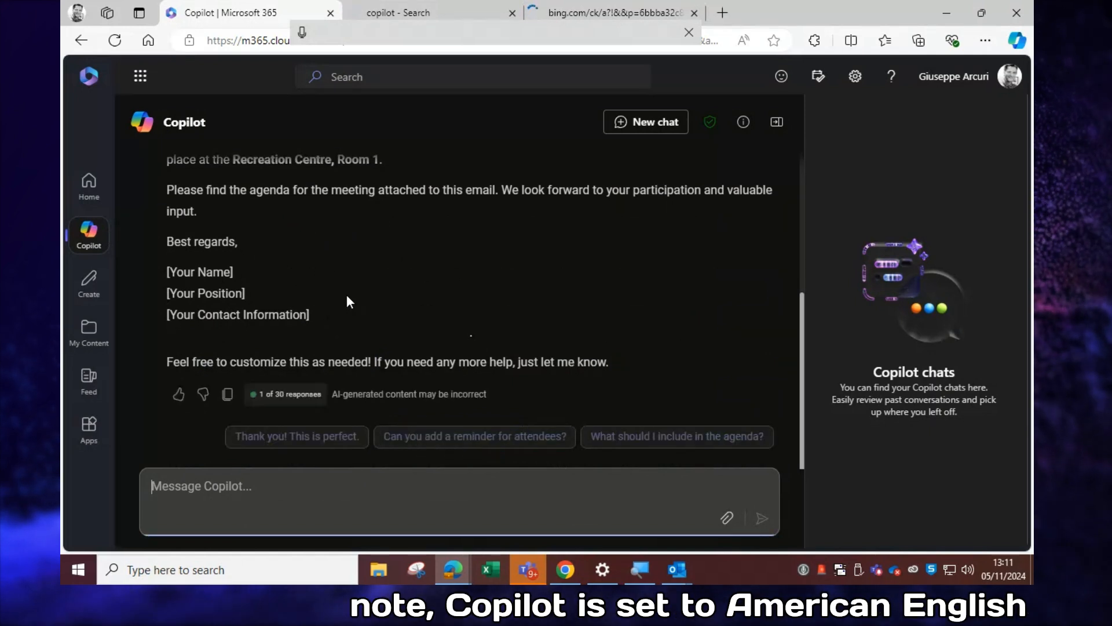
Step: Review the drafted email and send Copilot the prompt "rewrite the letter using british english and british dates format"
scroll(346, 294, up, 1)
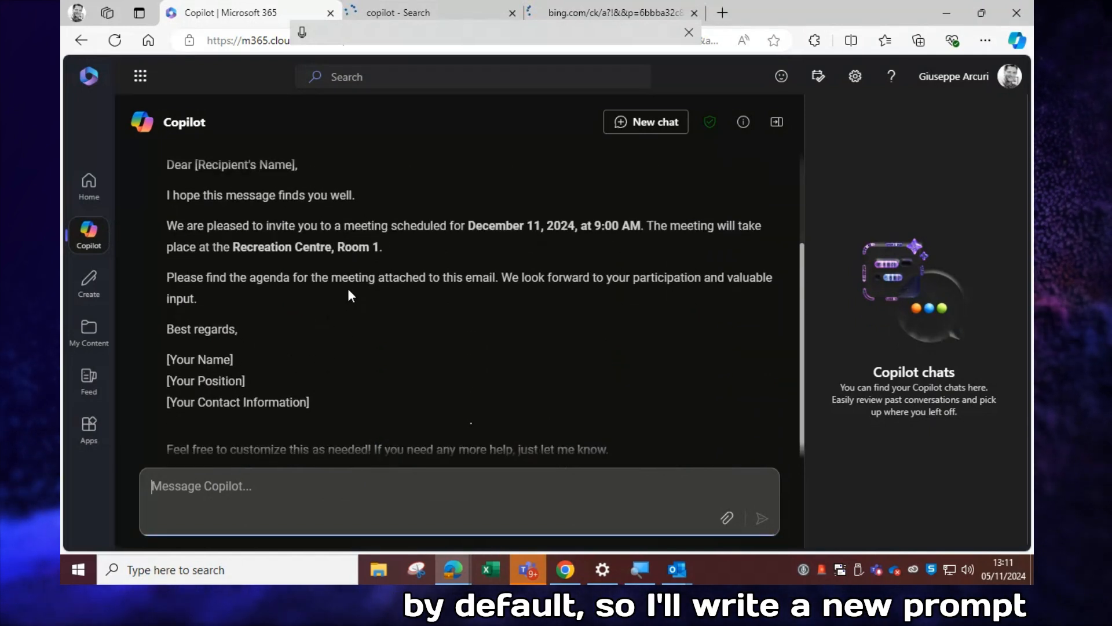
scroll(348, 287, up, 3)
scroll(331, 269, down, 3)
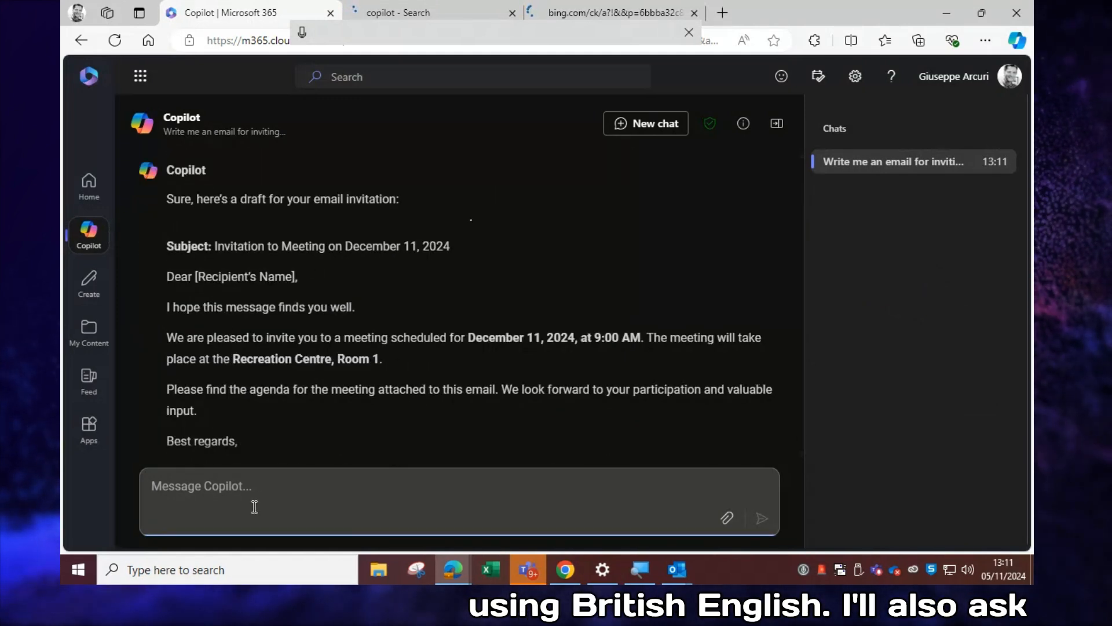
text(rewrite the le)
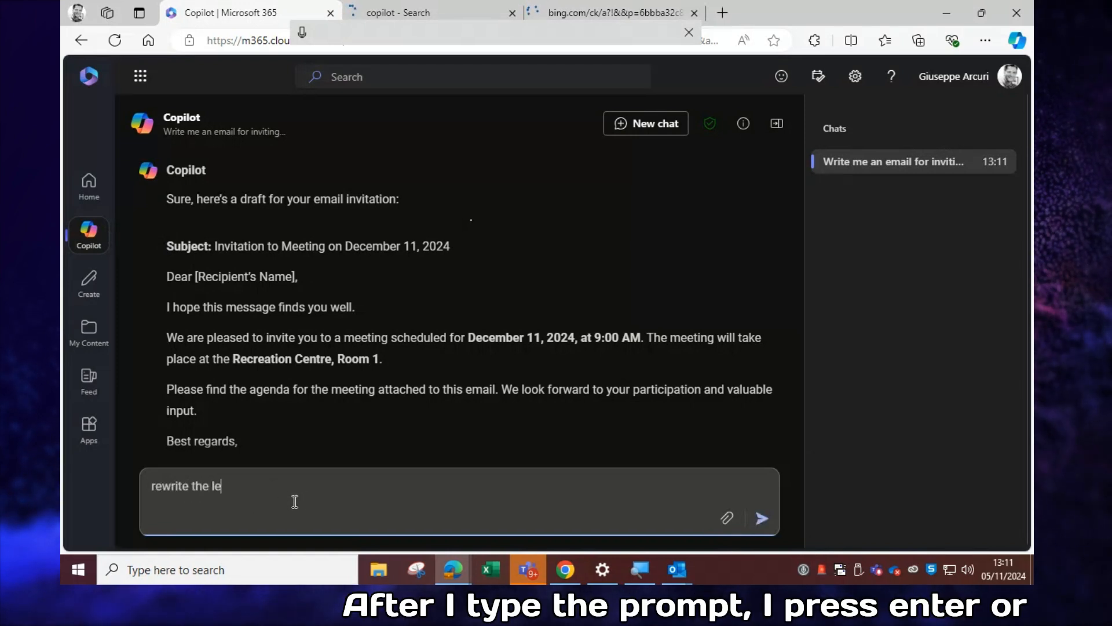
text(tter us)
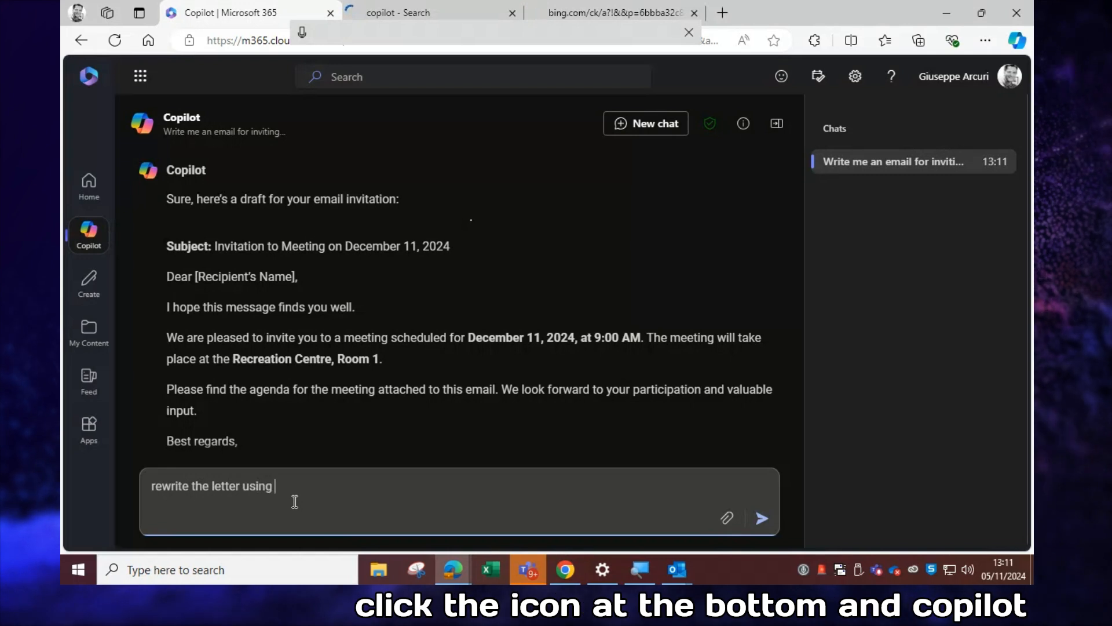
text(ing bri)
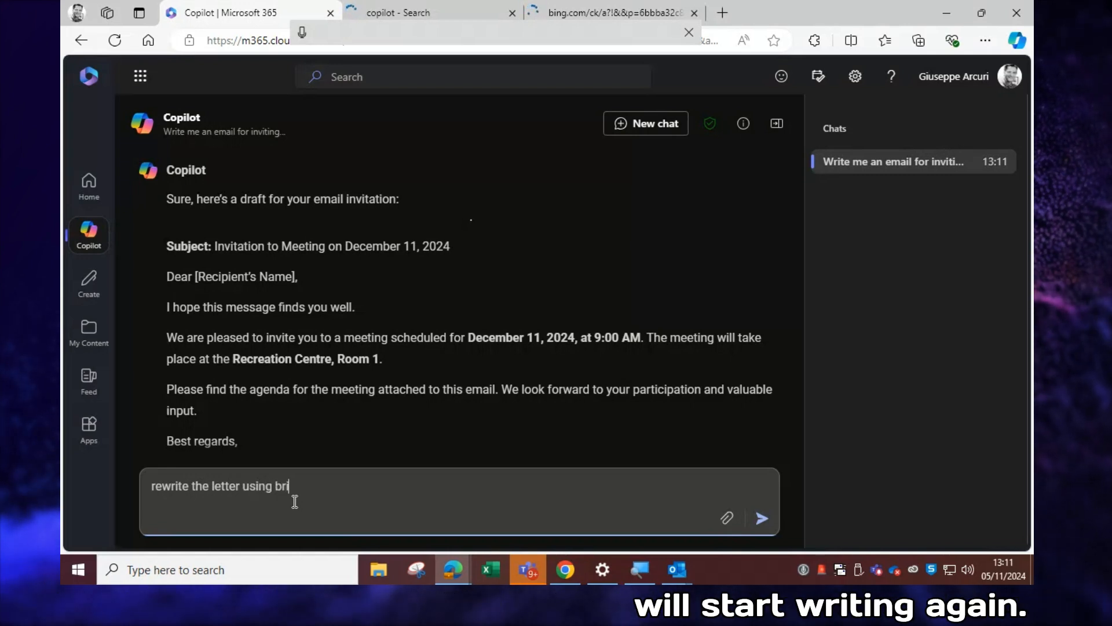
text(tish english an)
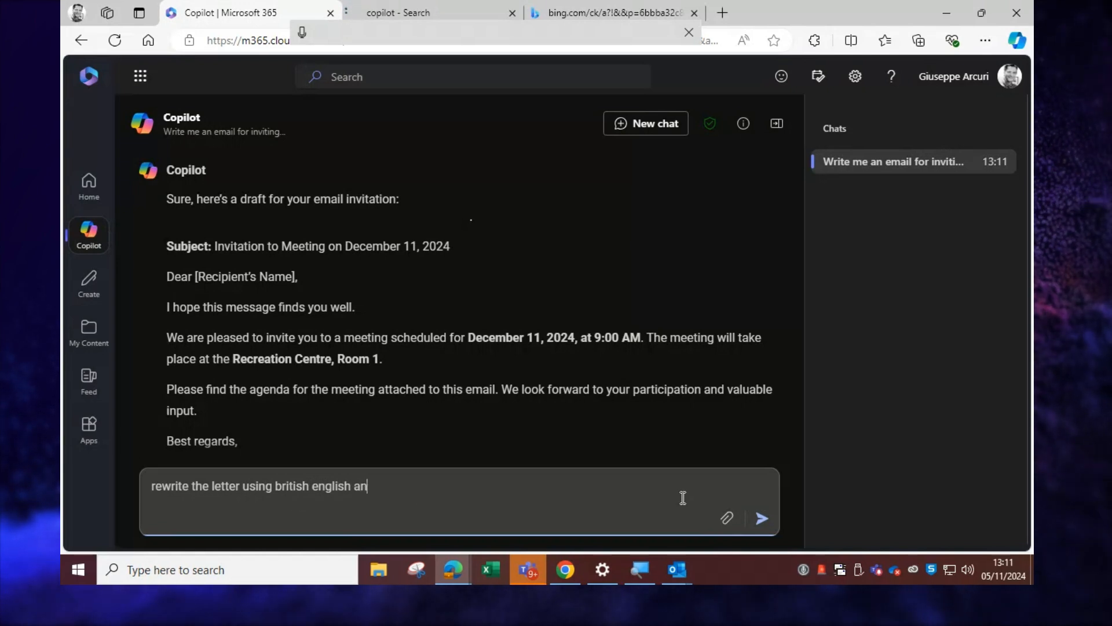
text(d british dates format)
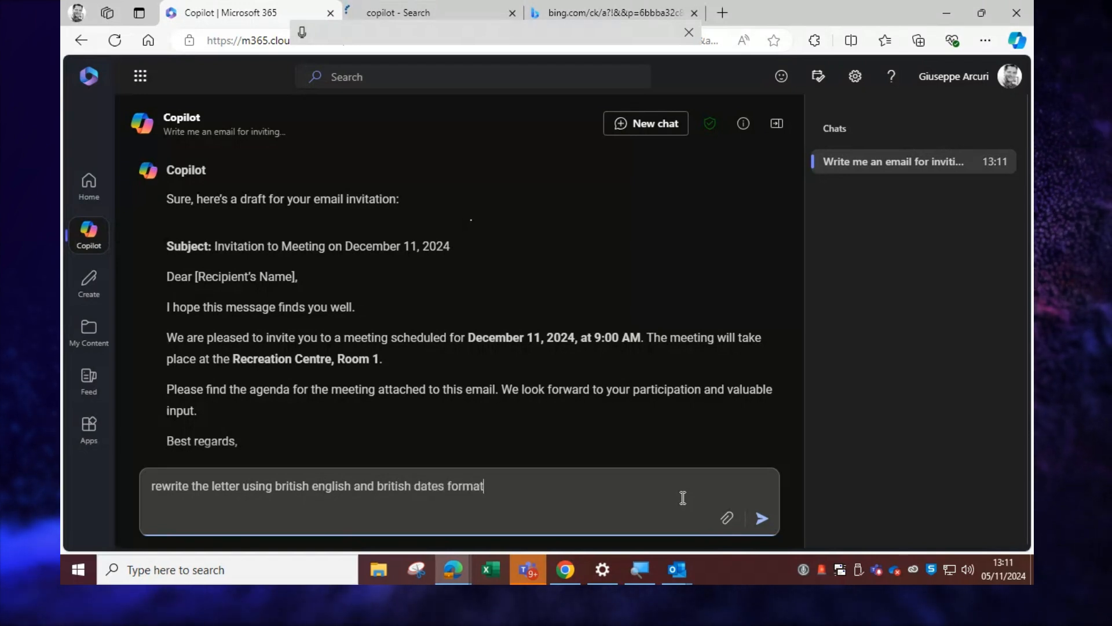
click(763, 518)
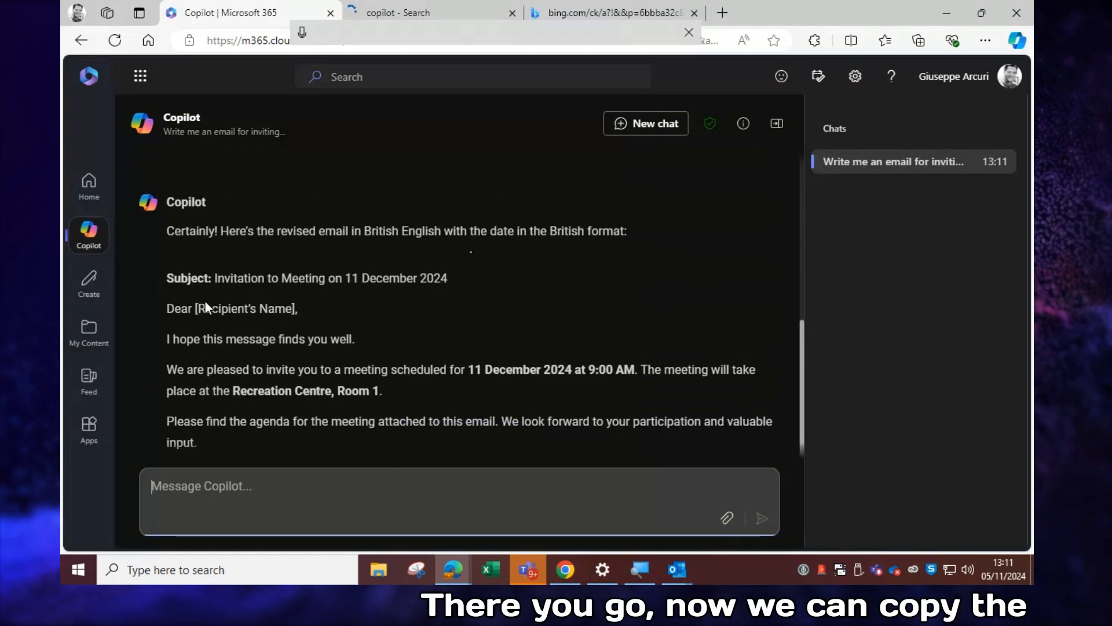
Step: Copy the revised email text in Copilot's latest reply, from the Subject line through the contact information placeholder
scroll(203, 288, down, 1)
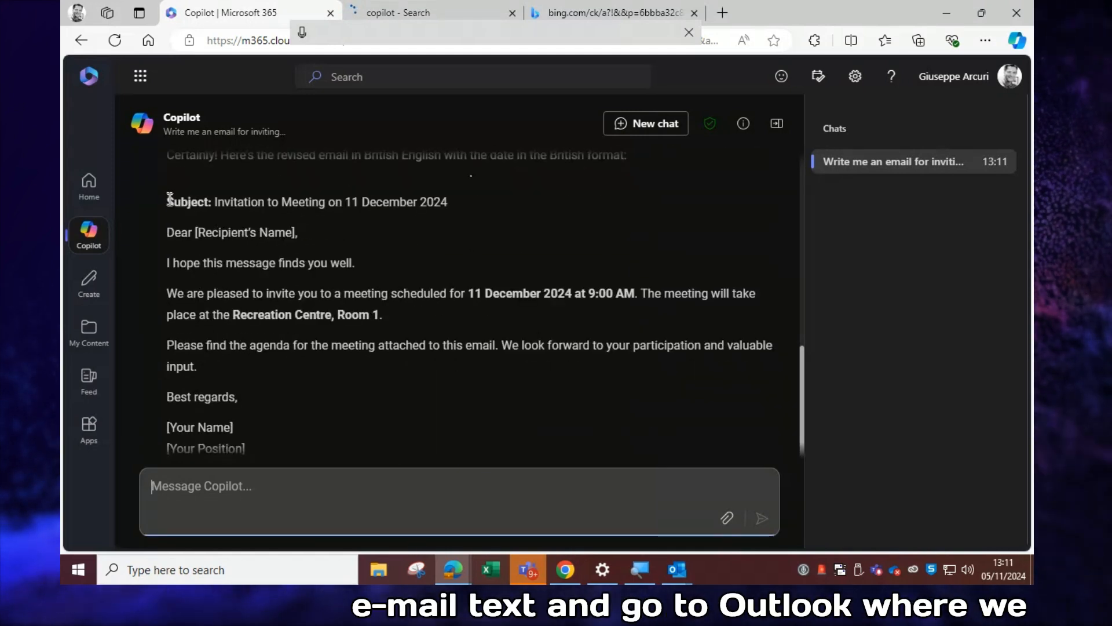
scroll(179, 211, down, 1)
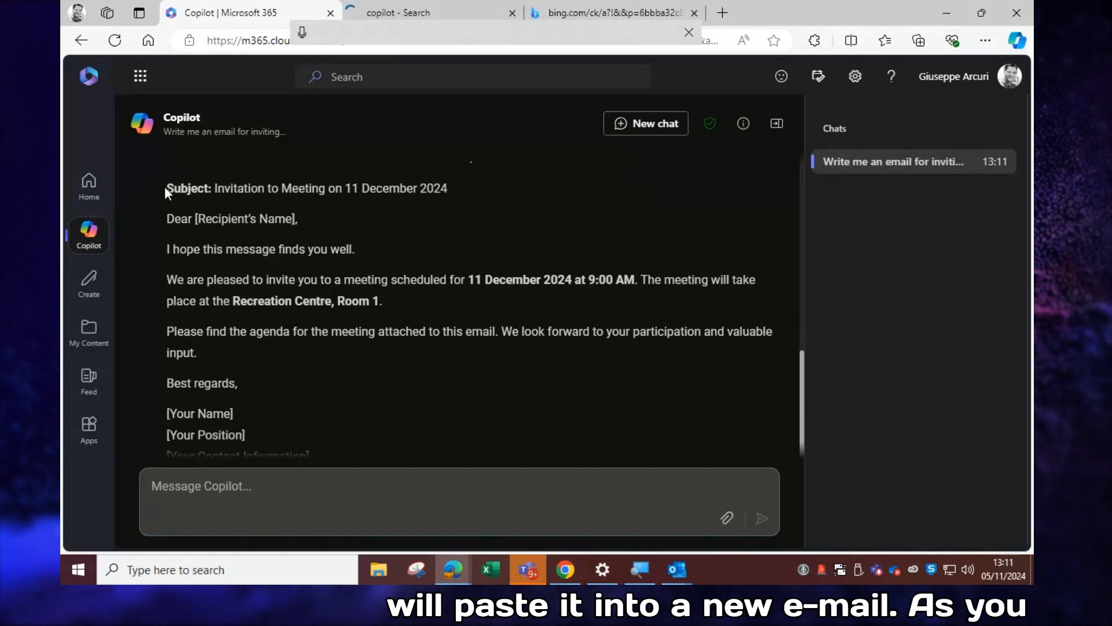
drag(165, 186, 325, 321)
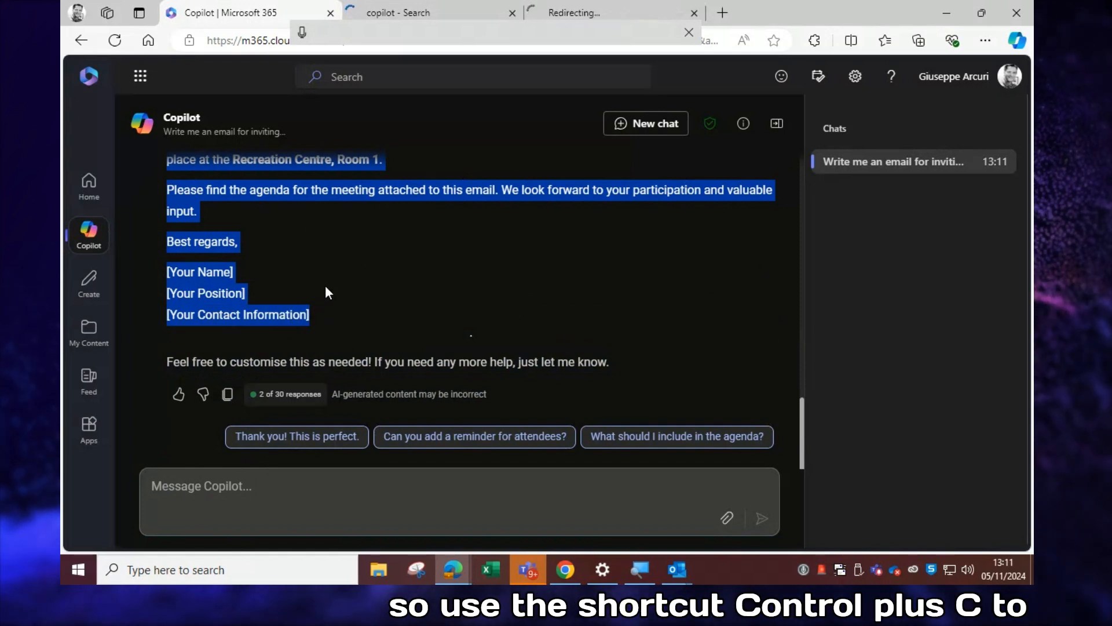
Step: Switch to the untitled Outlook message and paste the copied email on a new line below "I hope you are well."
click(678, 571)
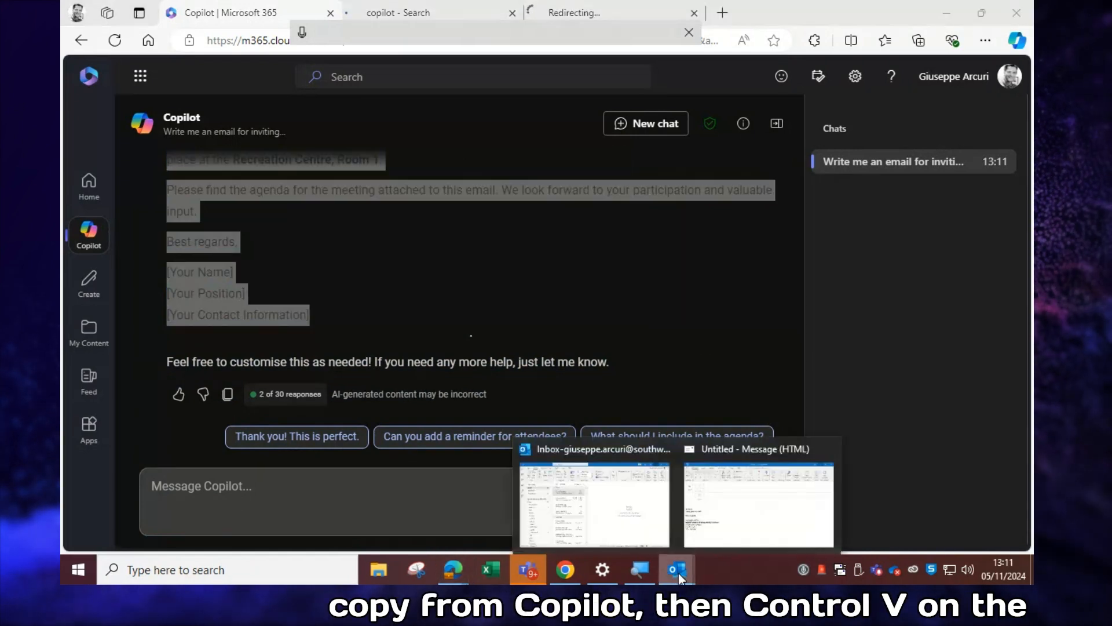
click(713, 530)
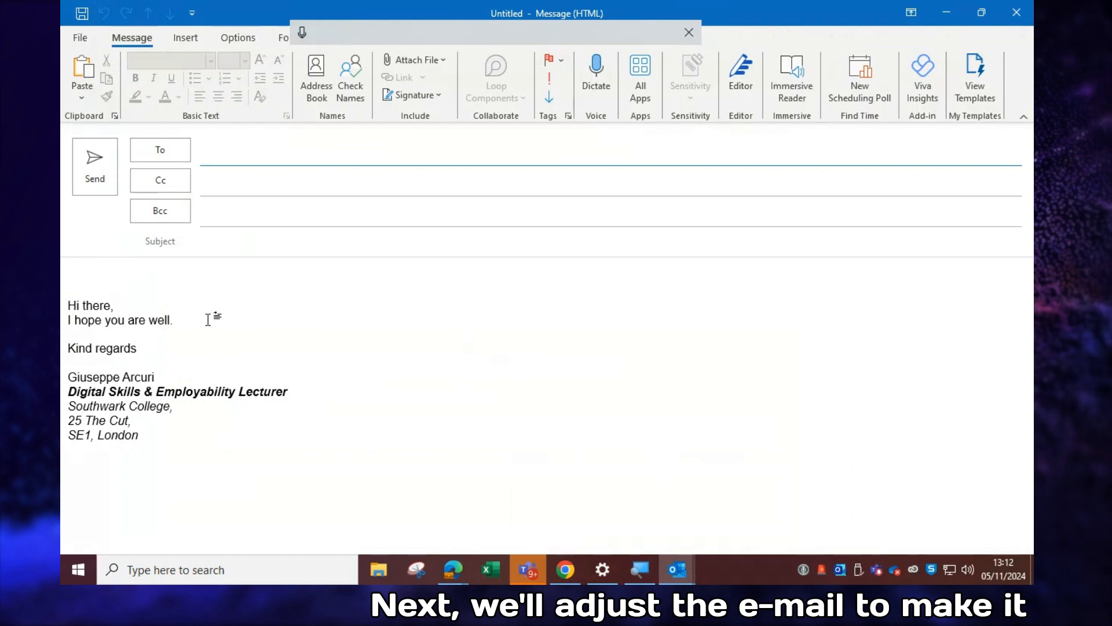
click(179, 319)
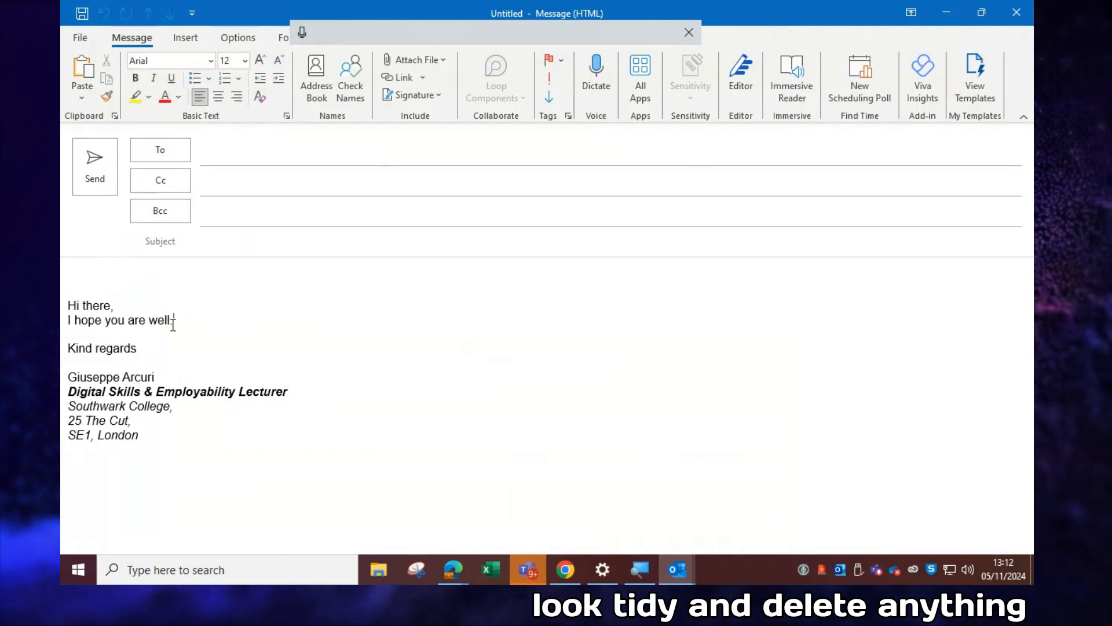
key(Return)
key(Return)
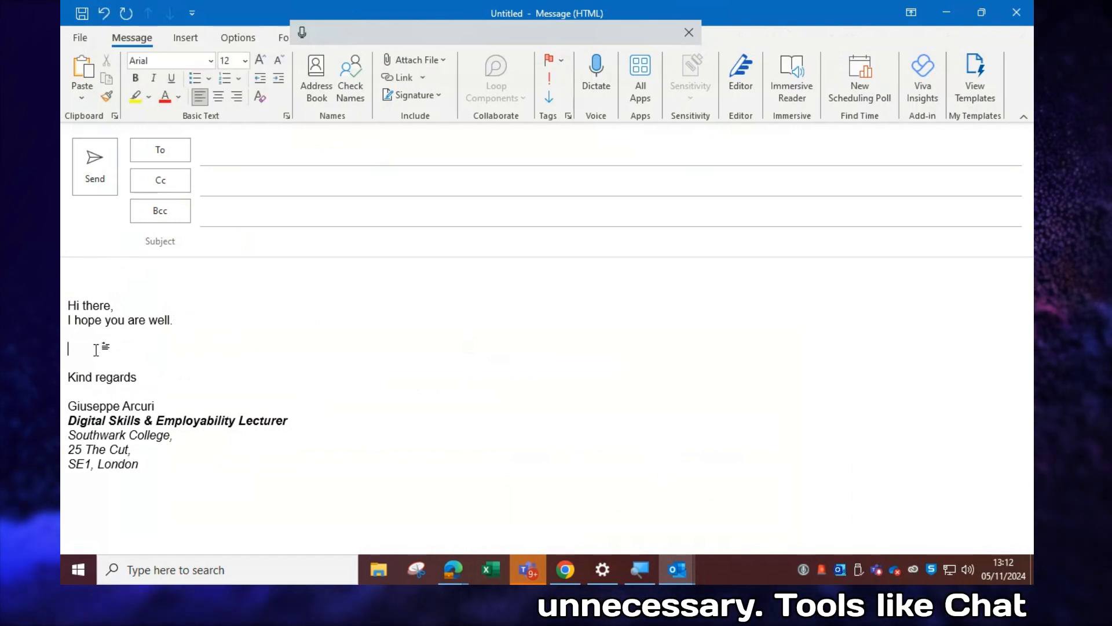
right_click(96, 350)
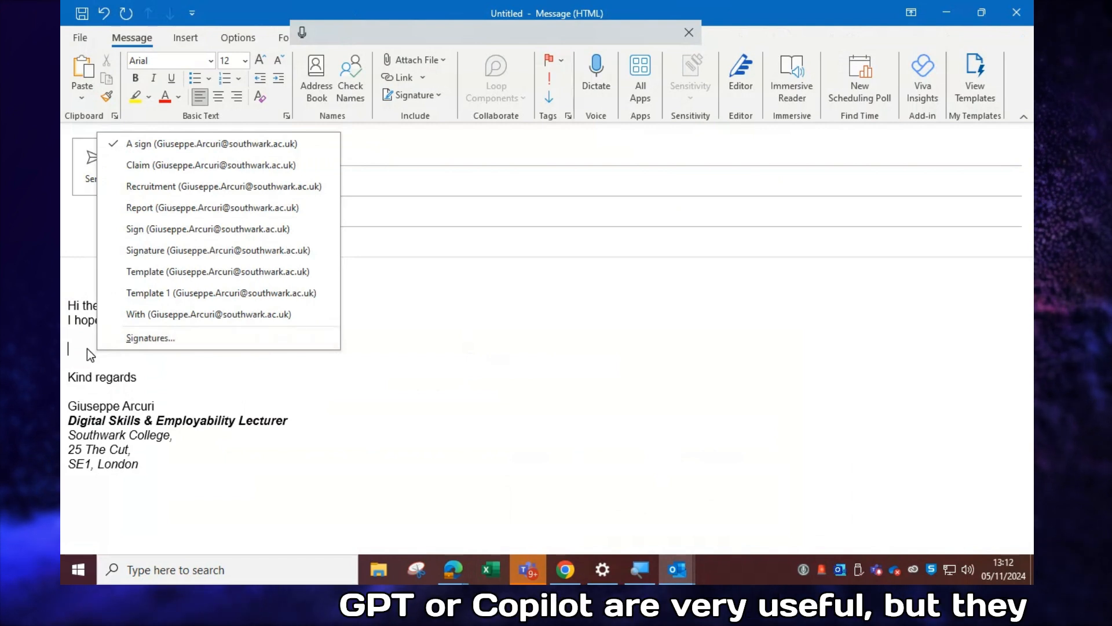
click(87, 349)
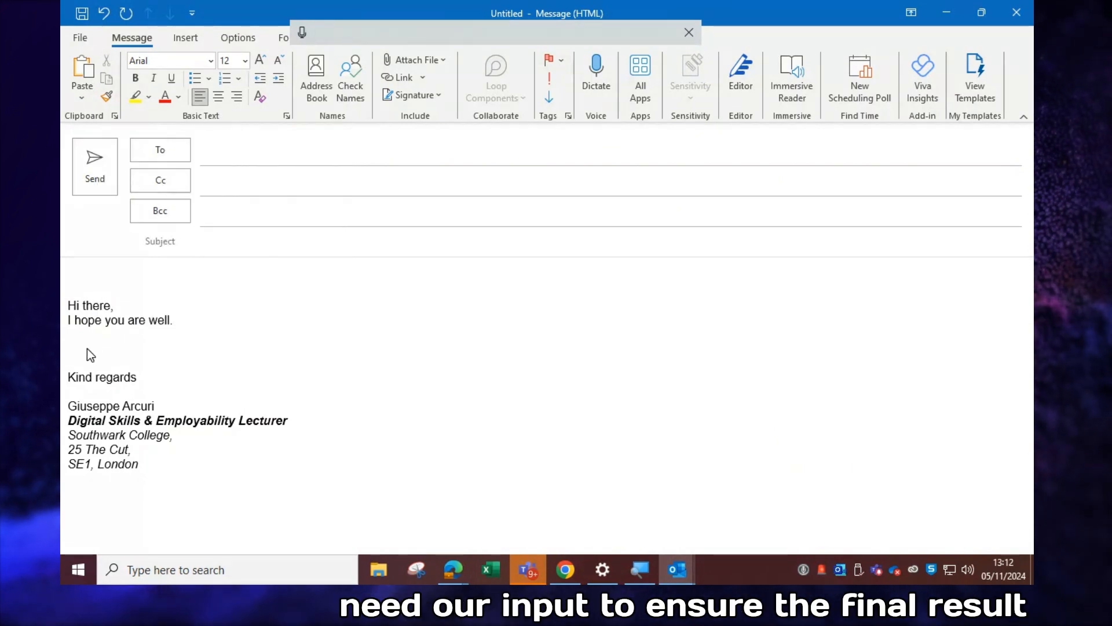
key(ctrl+v)
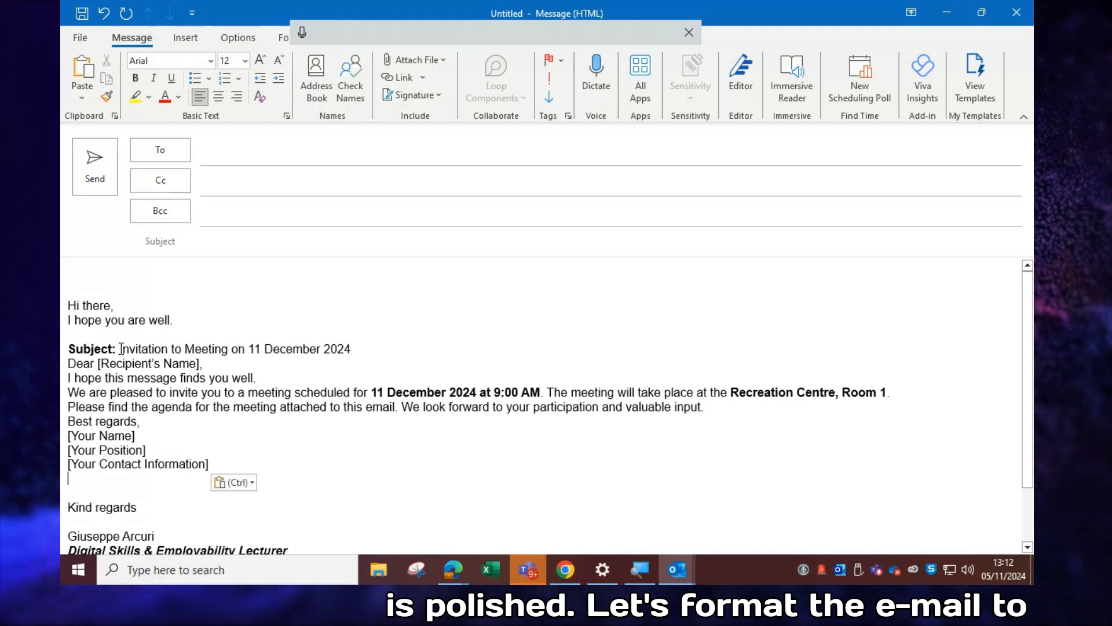
Step: Move "Invitation to Meeting on 11 December 2024" from the body into the message's Subject field and delete an empty line above the greeting
drag(122, 348, 353, 346)
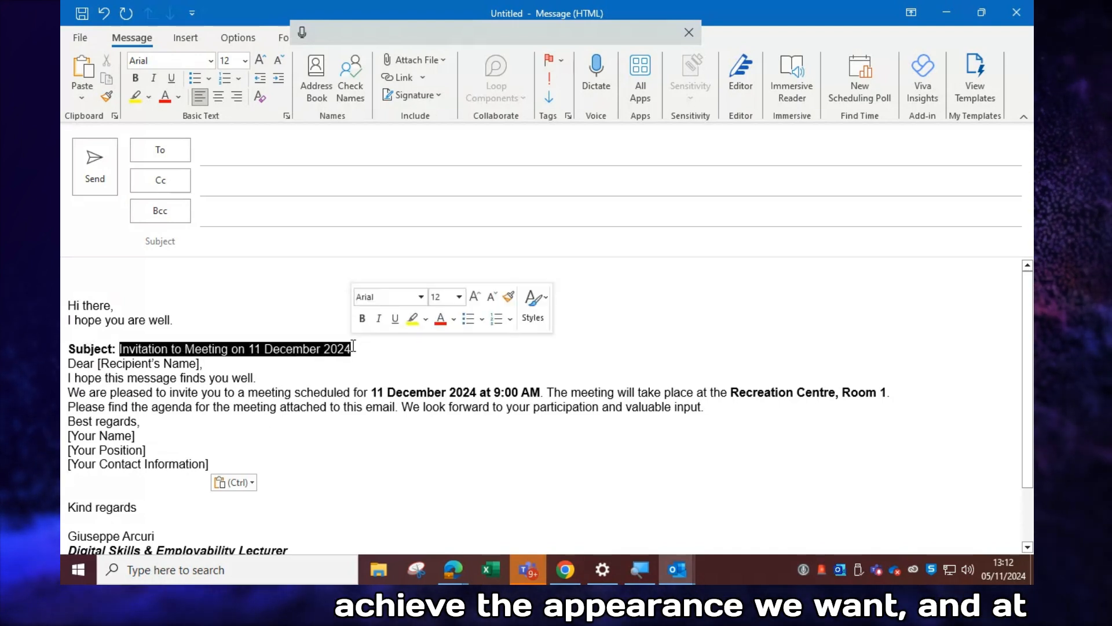
key(ctrl+x)
click(225, 241)
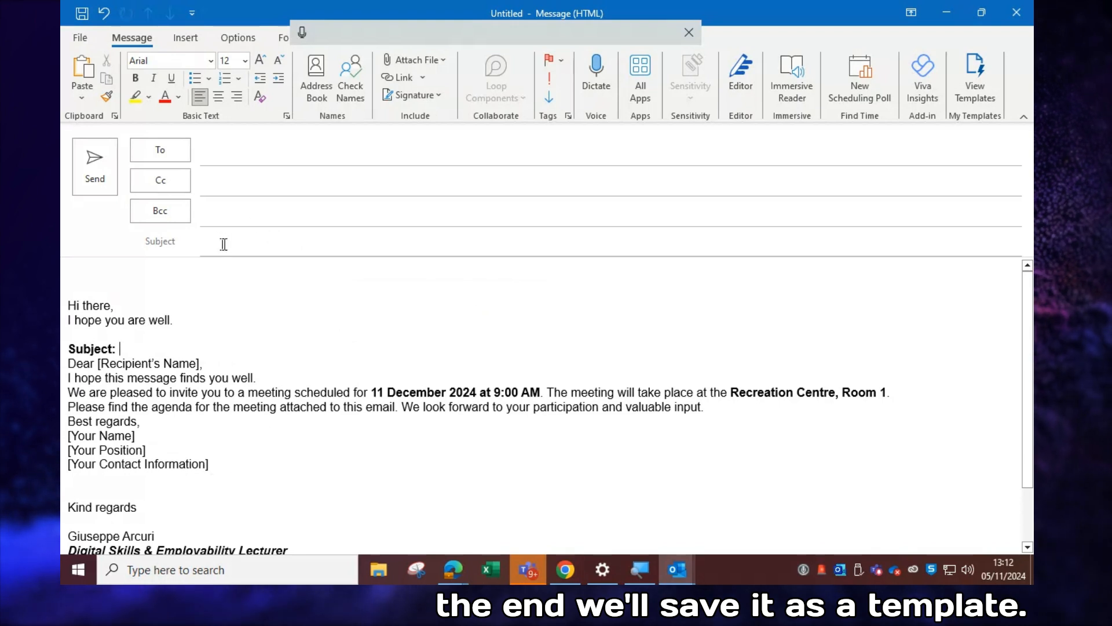
key(ctrl+v)
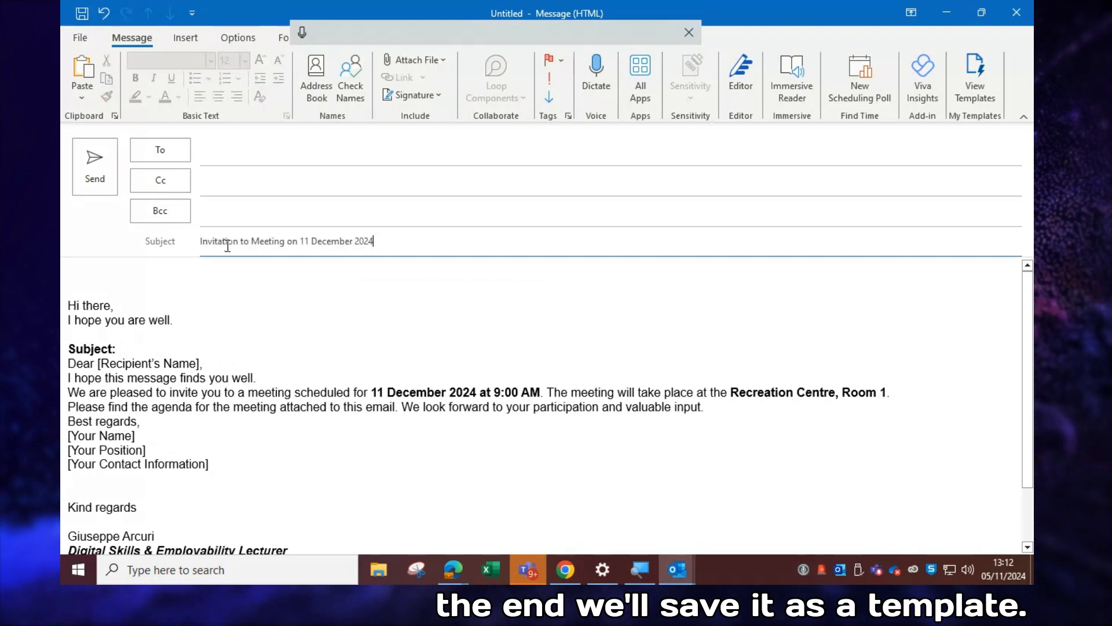
click(92, 276)
key(Delete)
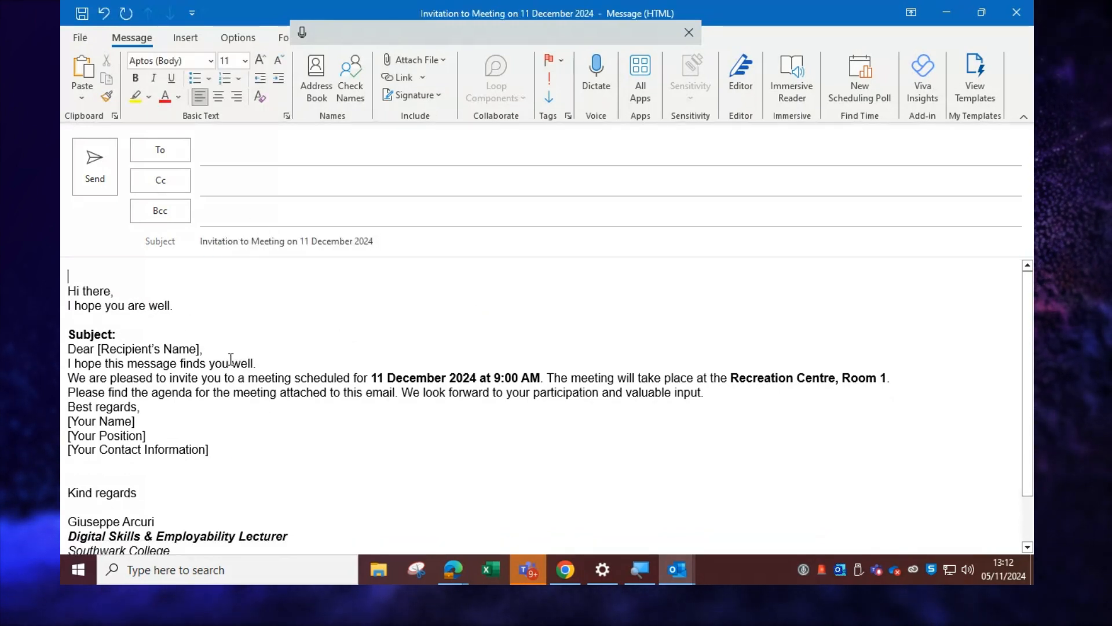
Step: Delete the "I hope you are well." line, the empty line below it, the leftover "Subject:" label and the "Dear [Recipient's Name]," line
key(Down)
key(Down)
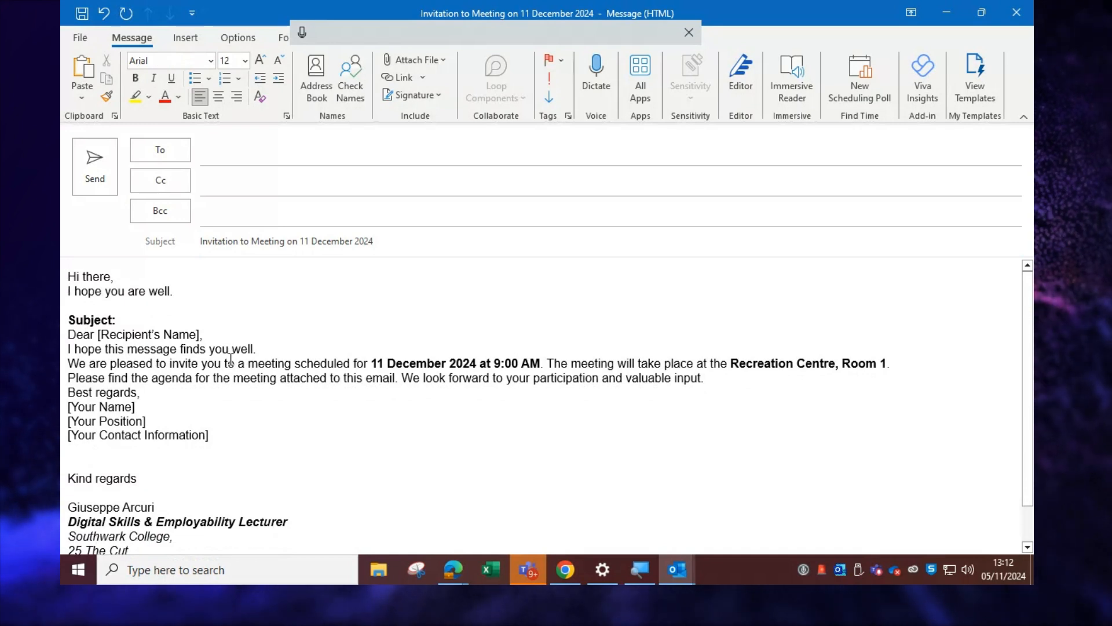
key(shift+Down)
key(shift+Down)
key(shift+Down)
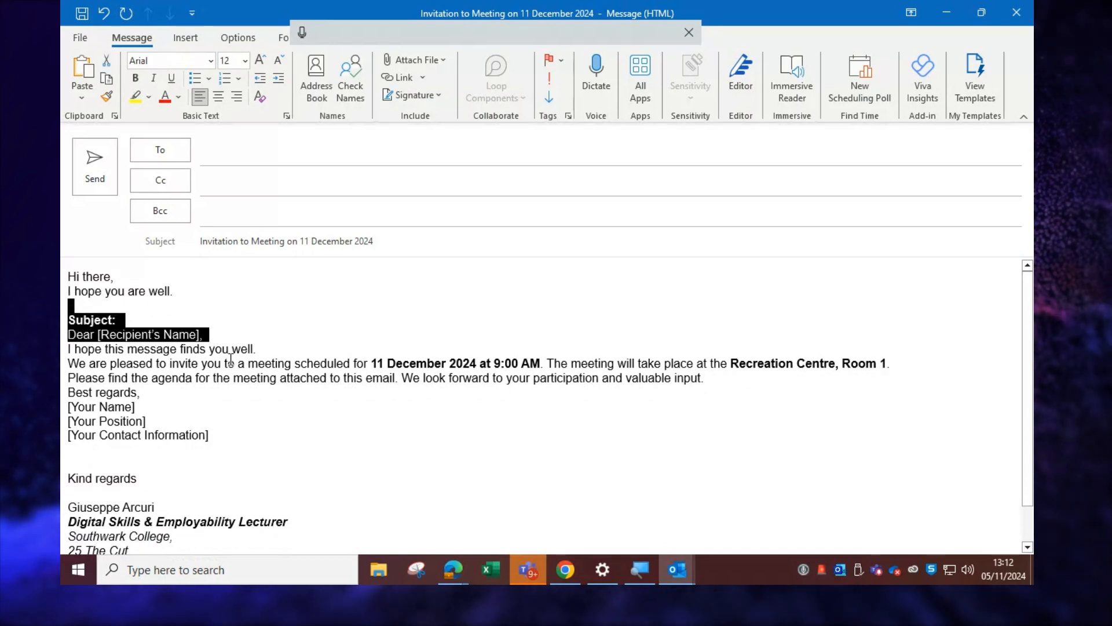
key(Delete)
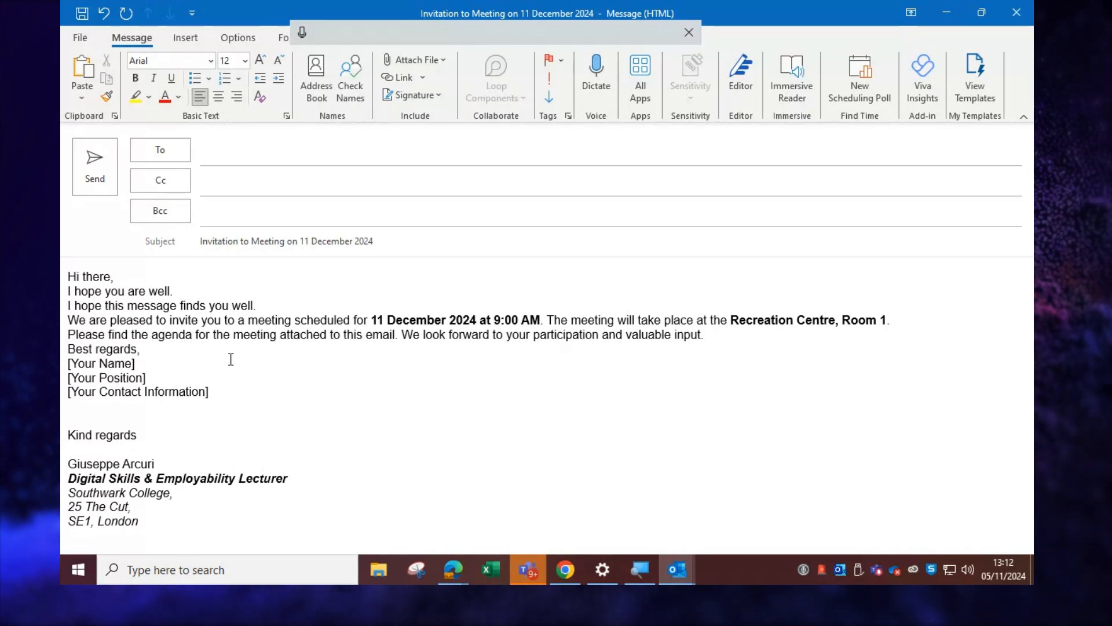
key(shift+Up)
key(Delete)
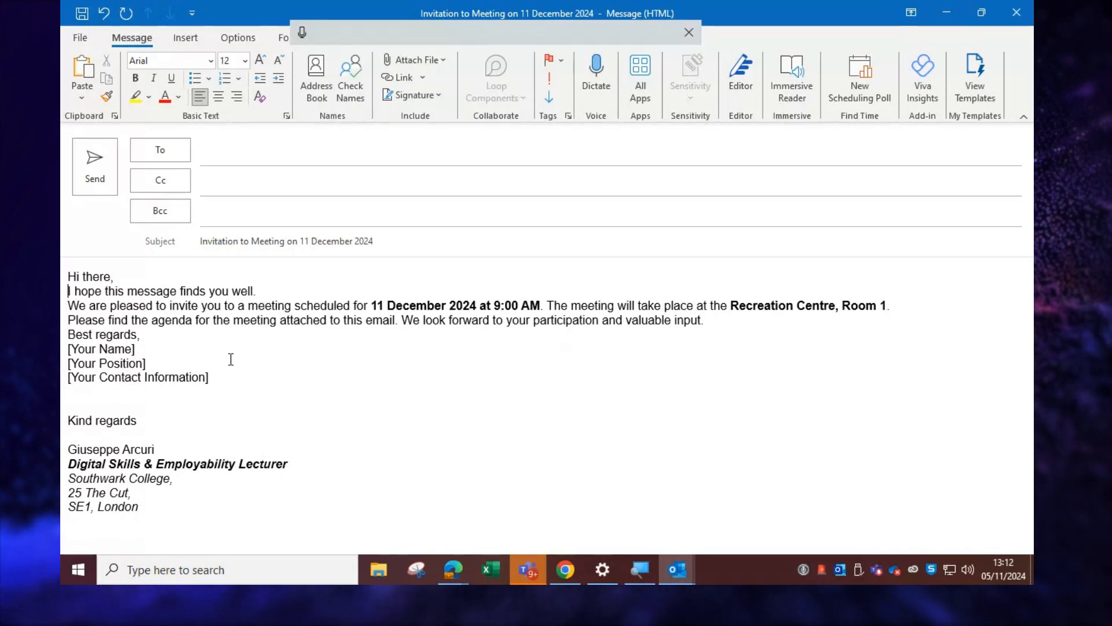
Step: Insert an empty line above "I hope this message finds you well." and another above the paragraph starting "We are pleased to invite you"
key(Return)
key(Down)
key(Return)
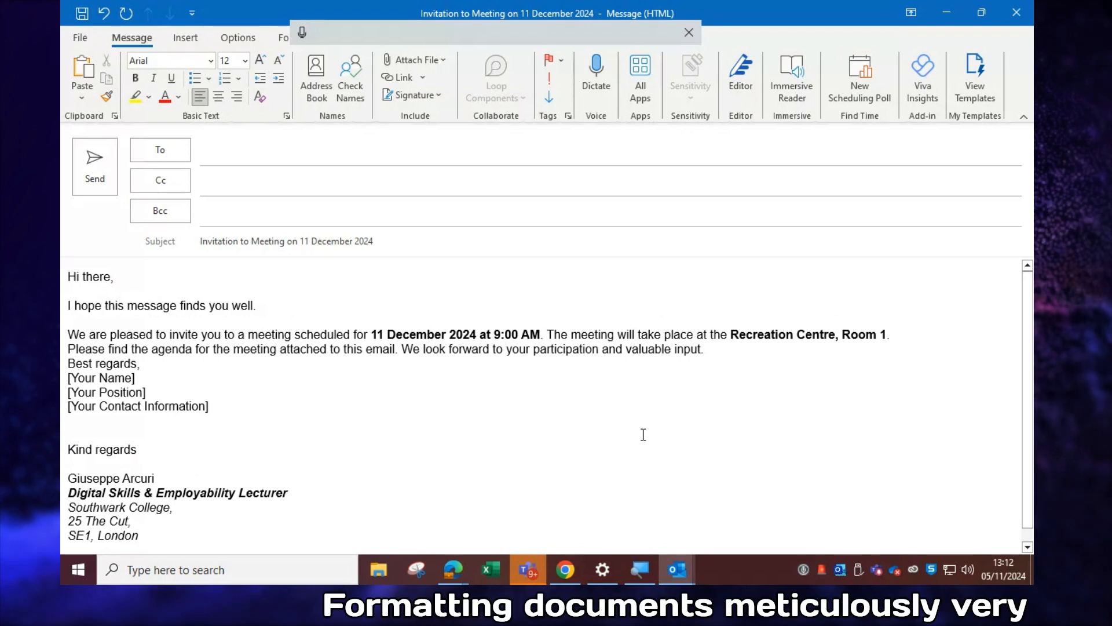
Step: Put the sentences starting "The meeting will take place" and "We look forward" on their own lines, with an empty line above "Please find the agenda"
key(Return)
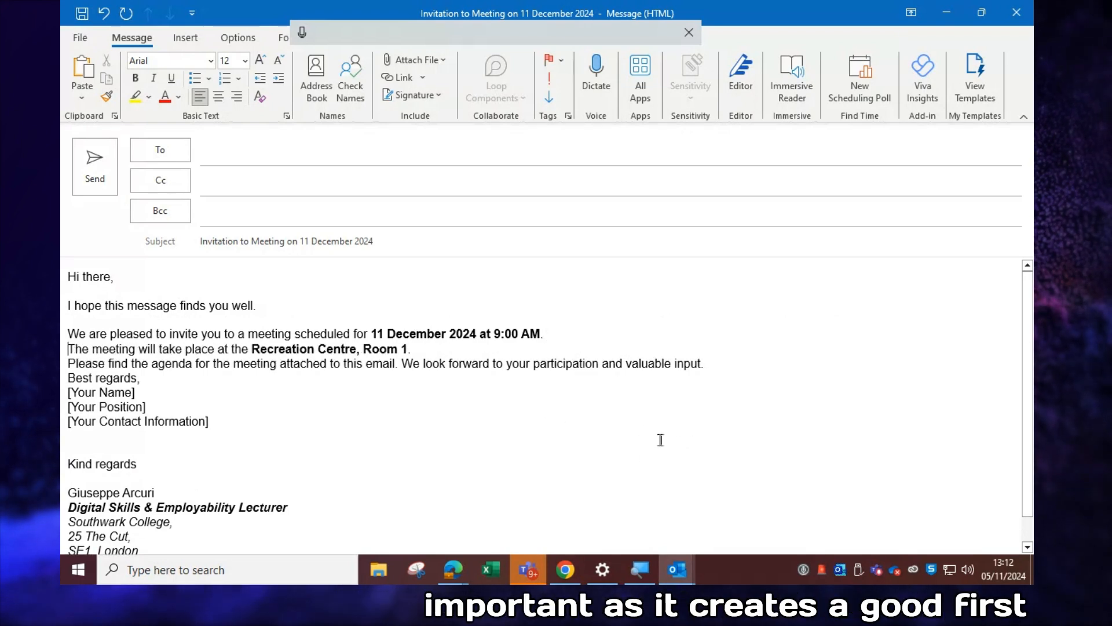
key(Down)
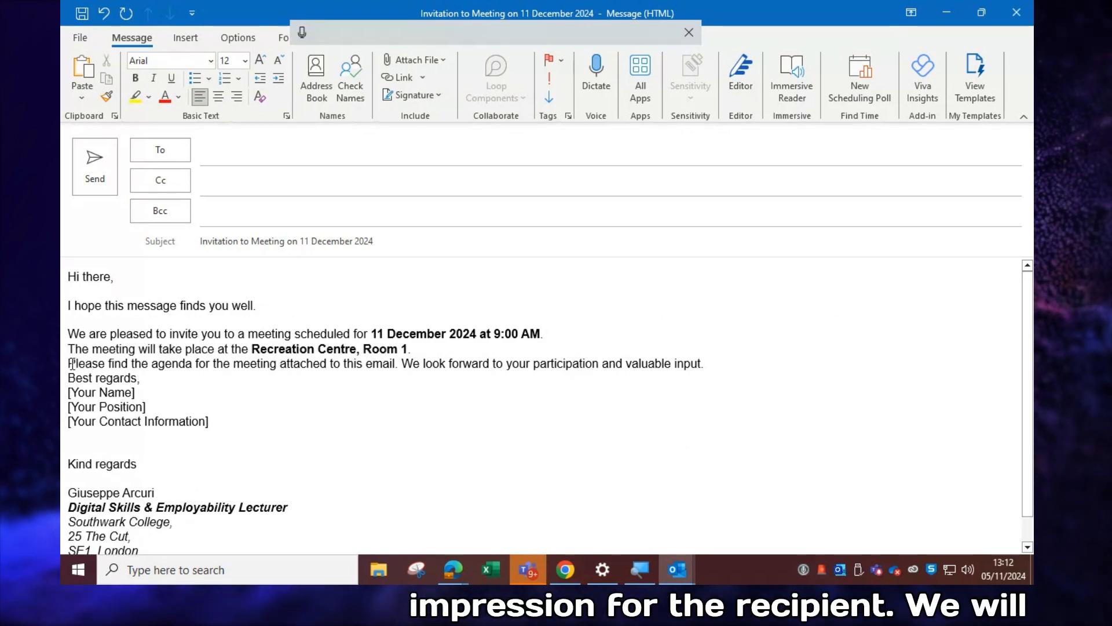
key(Return)
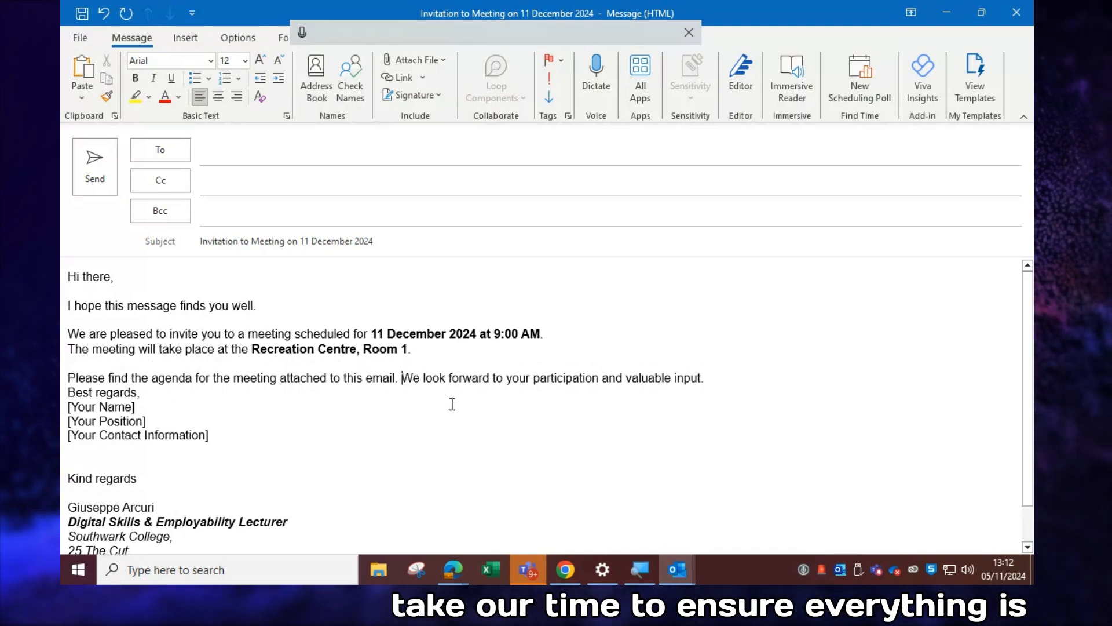
key(Return)
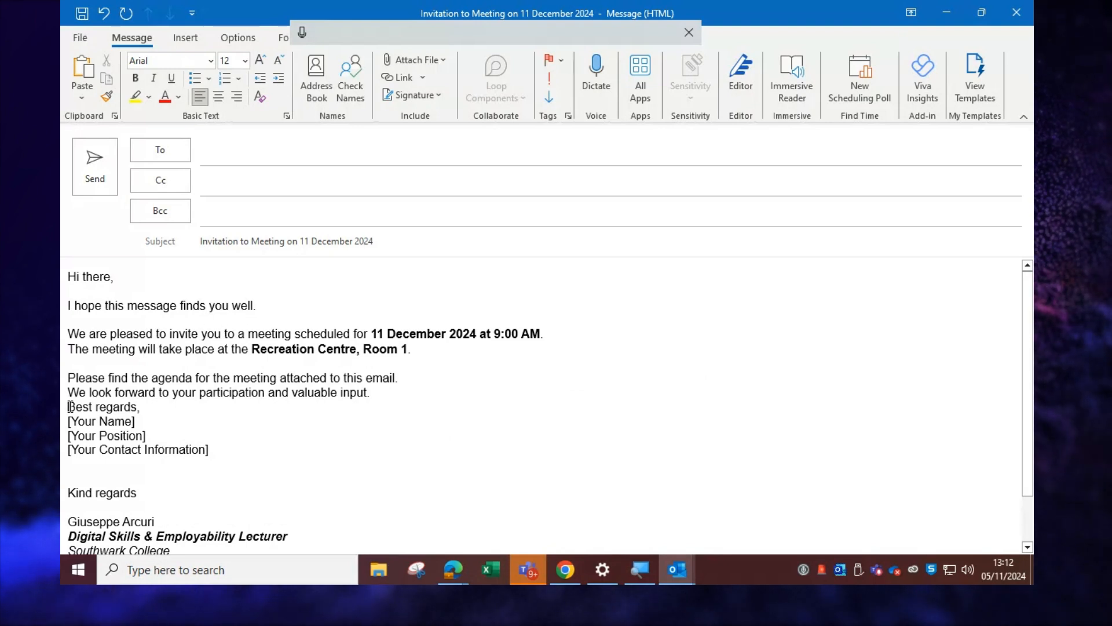
Step: Delete the "Best regards," sign-off with its name, position and contact placeholders, plus the surplus empty line above "Kind regards"
mouse_move(69, 406)
mouse_down()
mouse_move(201, 430)
mouse_move(248, 469)
mouse_up()
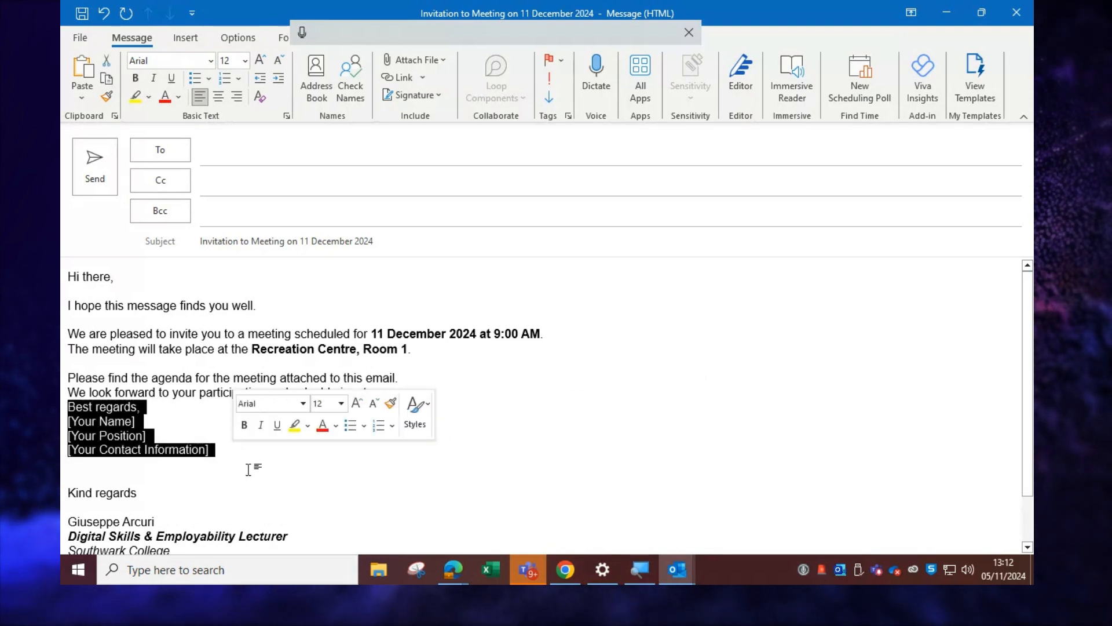
key(Delete)
key(Delete)
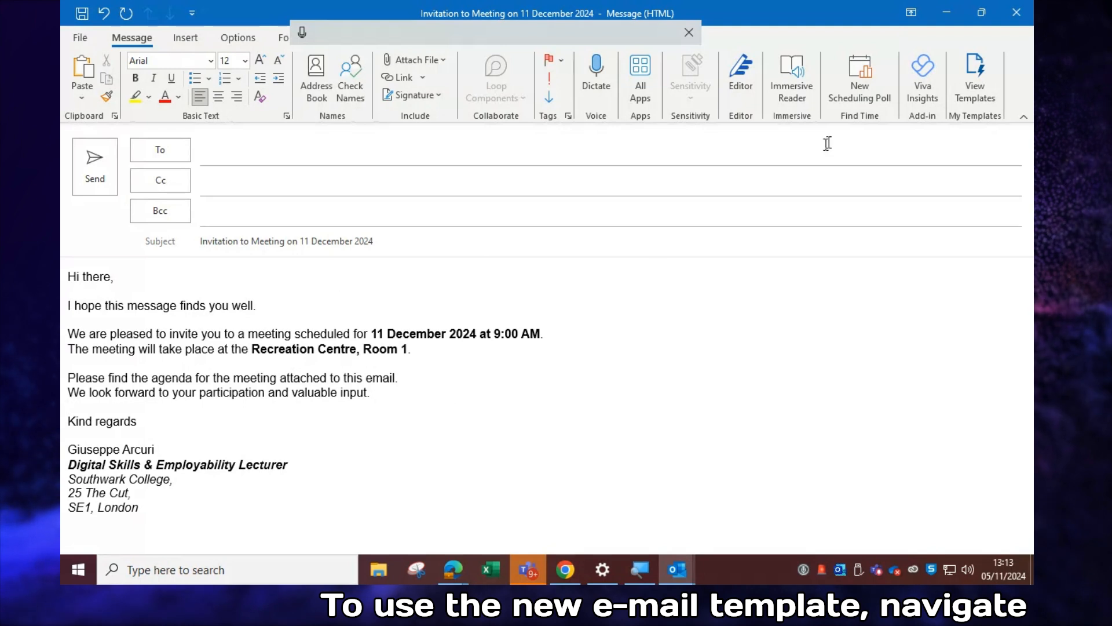
Step: Display the saved email templates beside the message and copy the whole message body, from "Hi there," through the signature
click(984, 70)
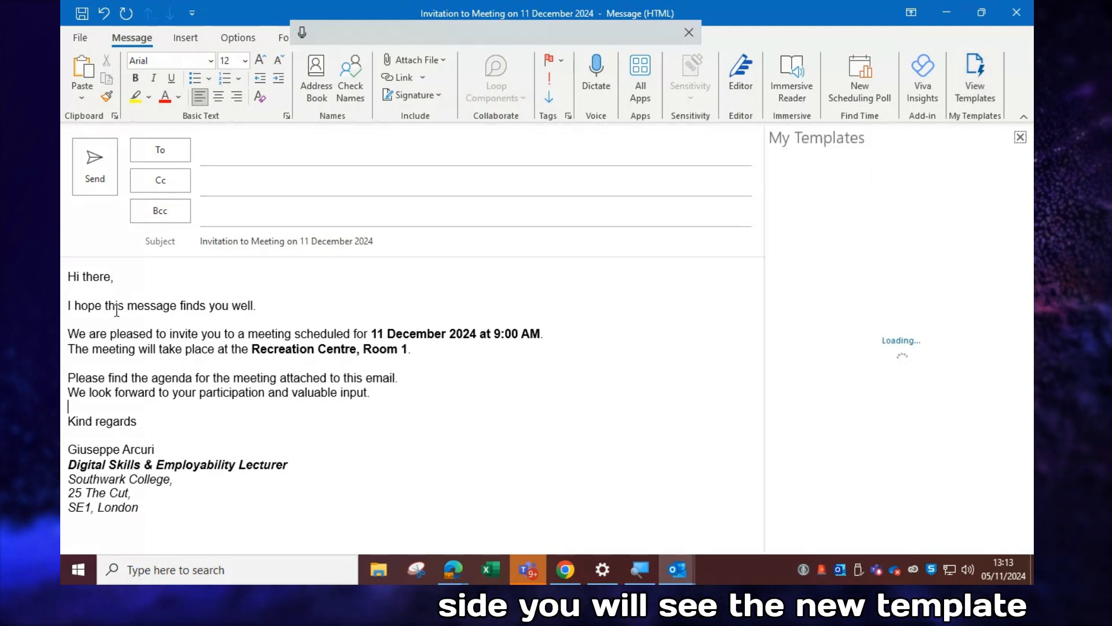
drag(67, 277, 152, 529)
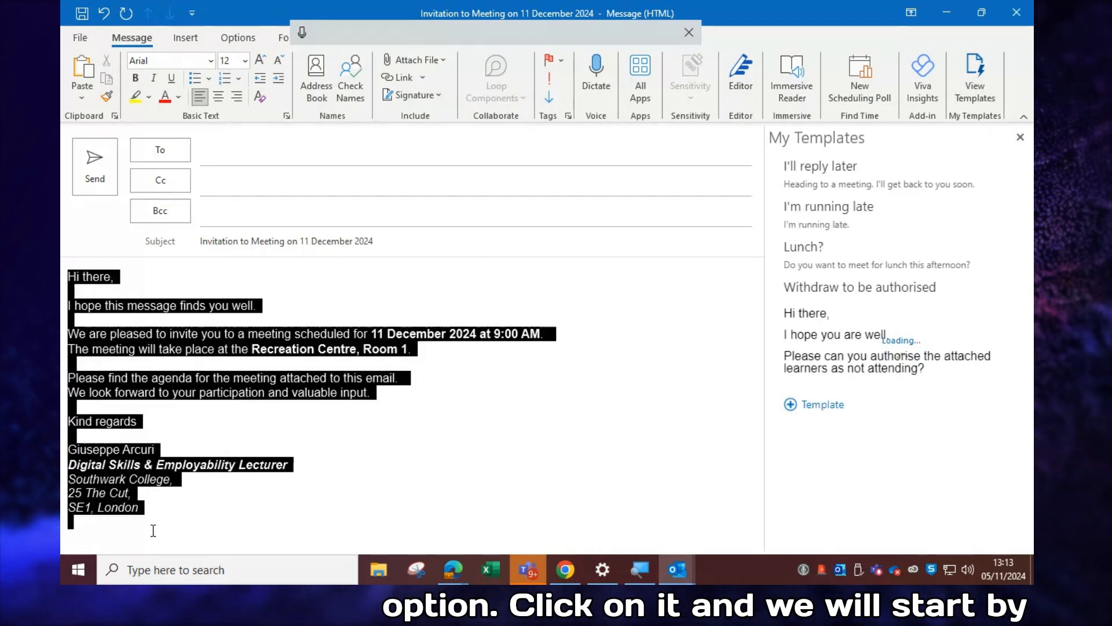
right_click(105, 453)
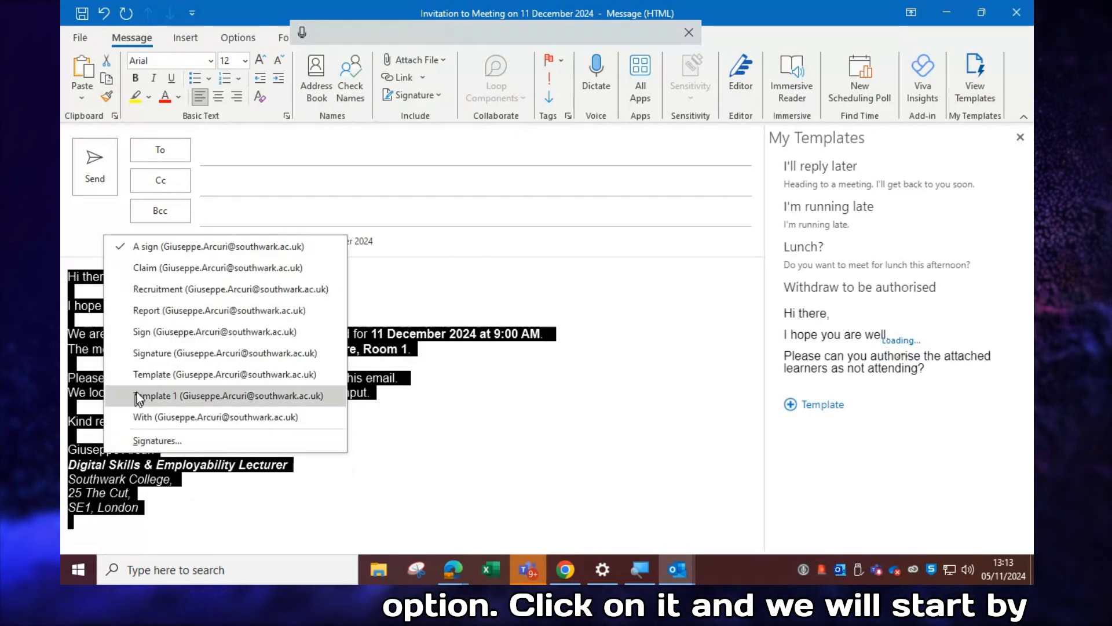
right_click(97, 481)
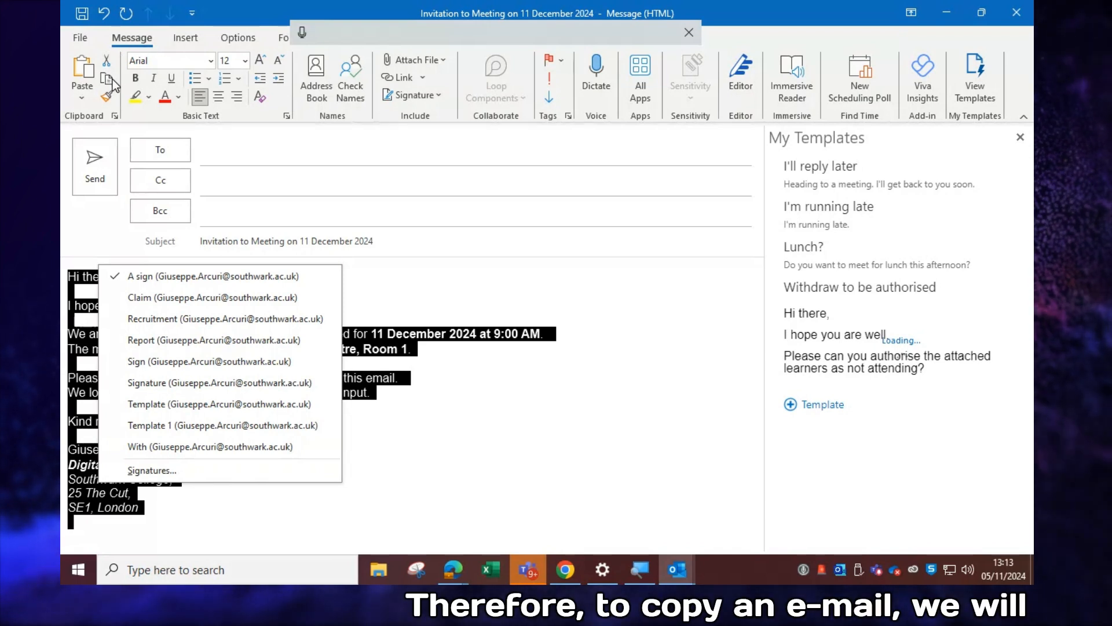
click(85, 97)
click(85, 96)
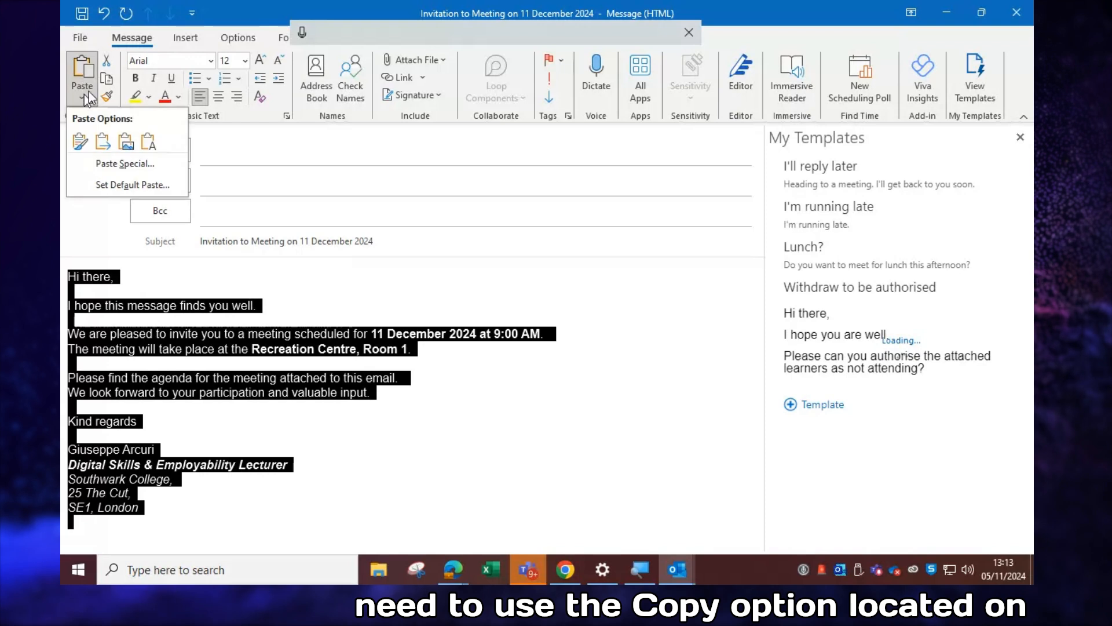
click(106, 76)
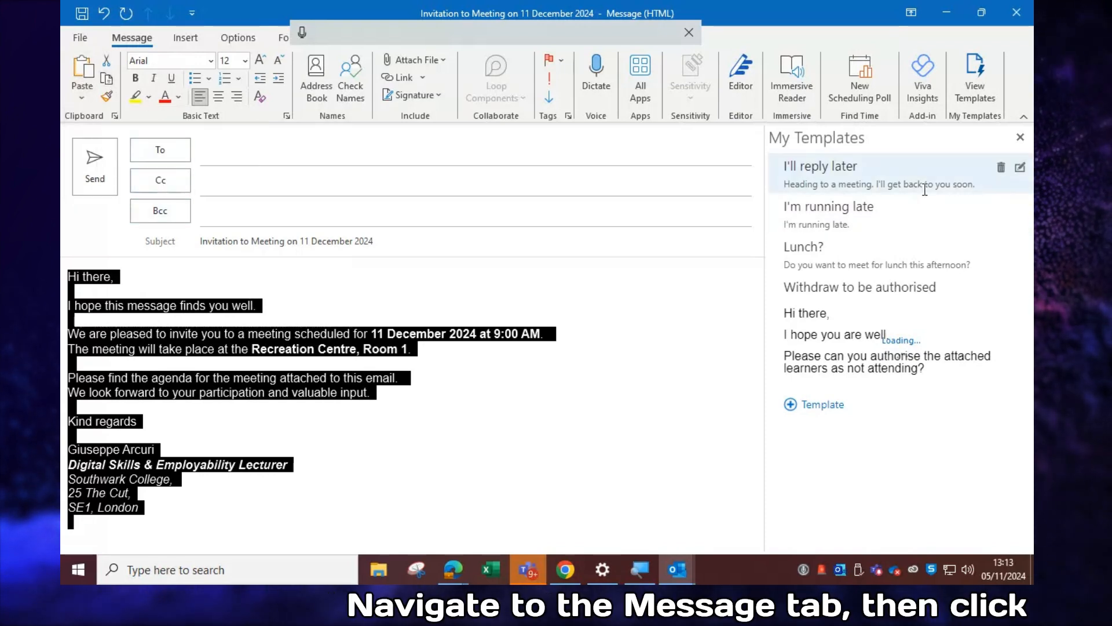
Step: Start a new email template and paste the copied message text into its content
click(797, 407)
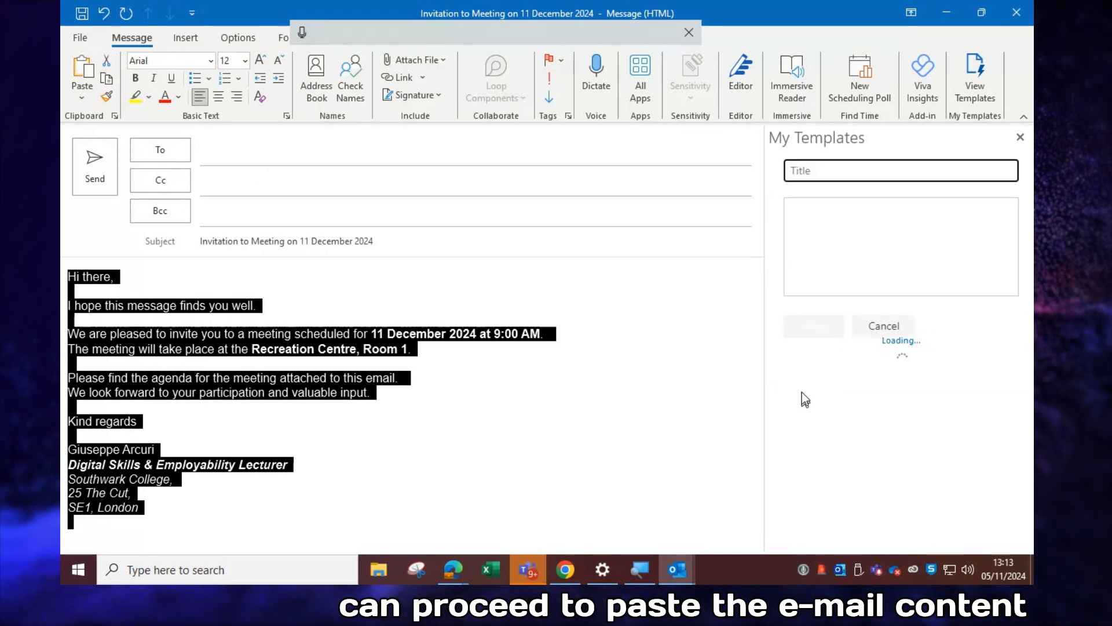
click(838, 232)
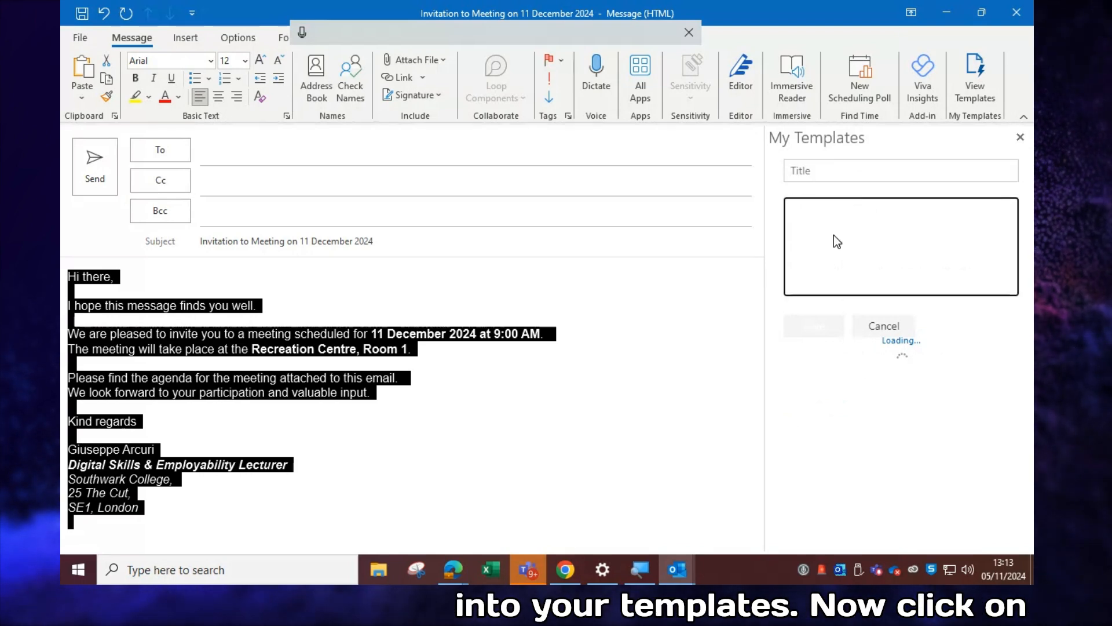
key(ctrl+v)
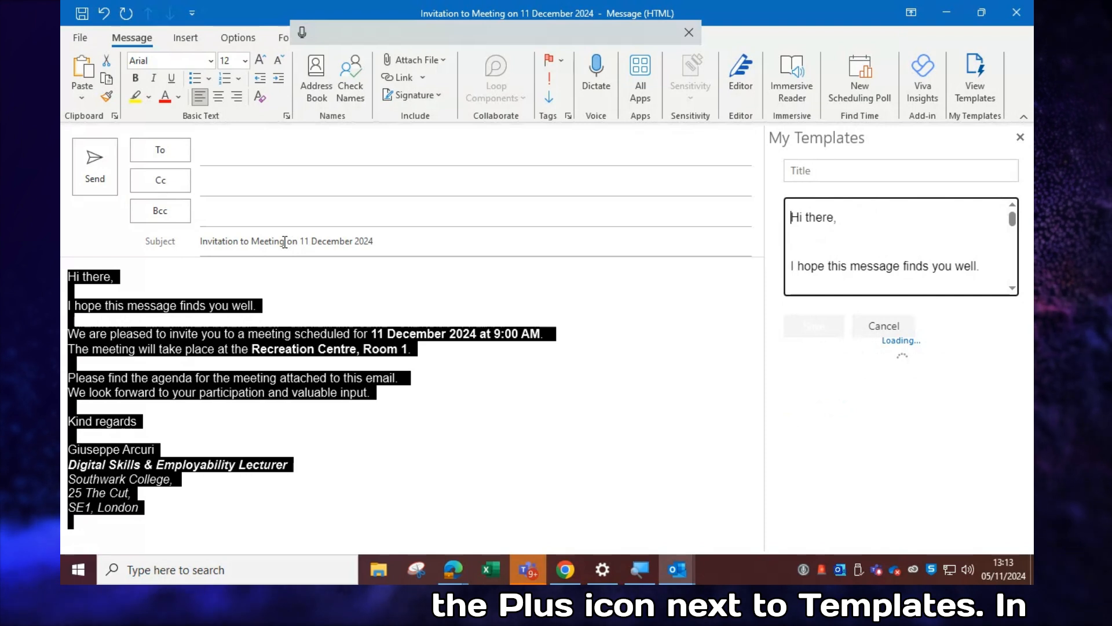
Step: Copy "Invitation to Meeting on" from the message's Subject as the template title, save the template and review its entry
drag(229, 245, 237, 247)
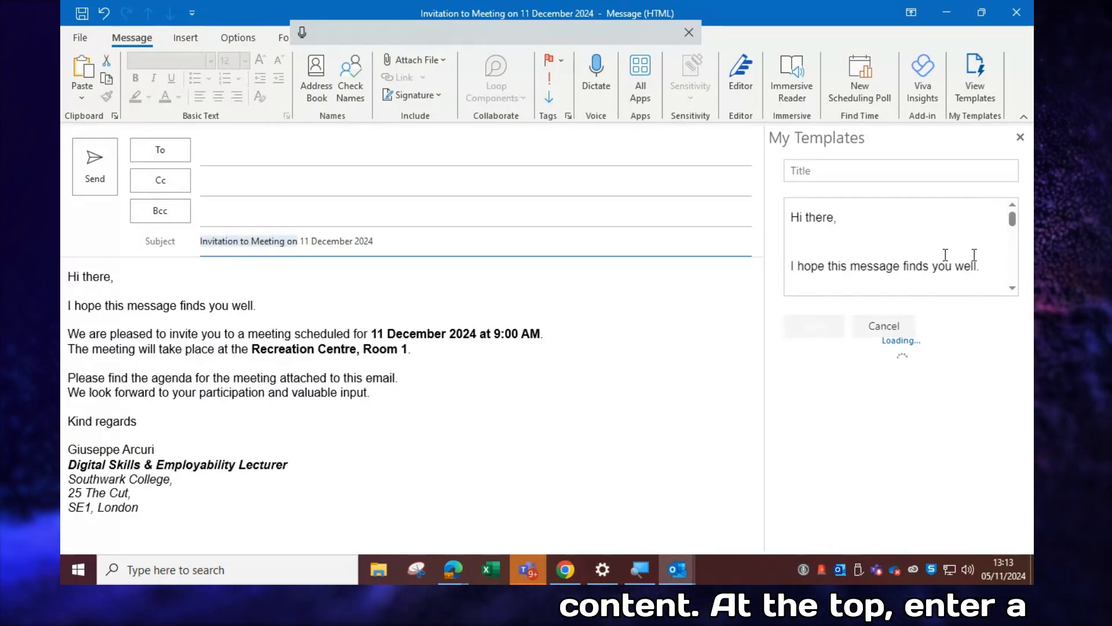
click(838, 172)
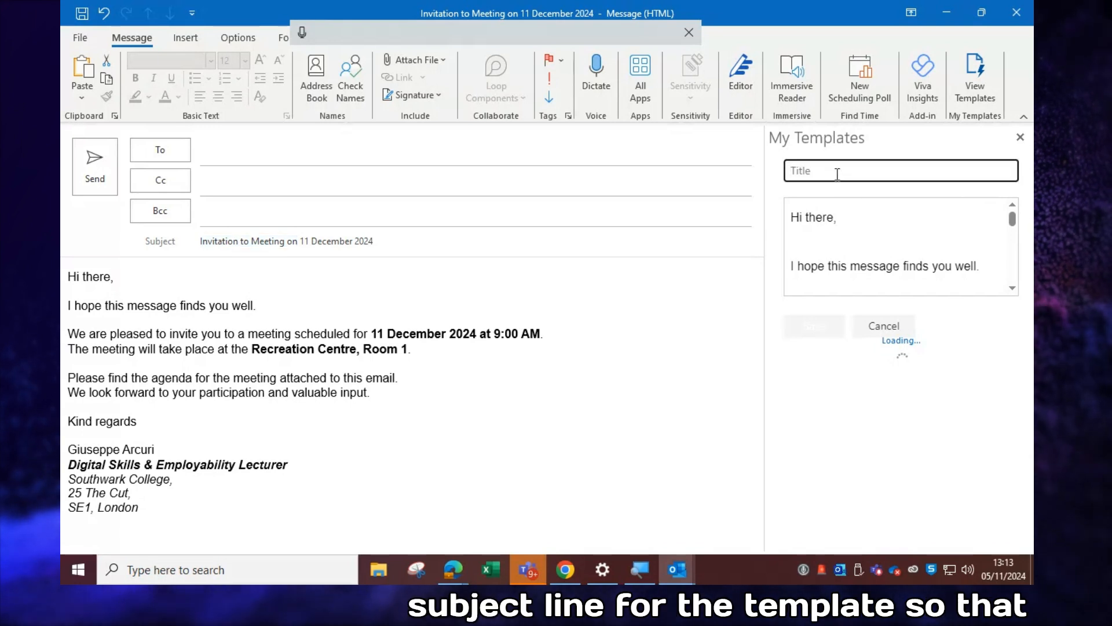
key(ctrl+v)
click(813, 327)
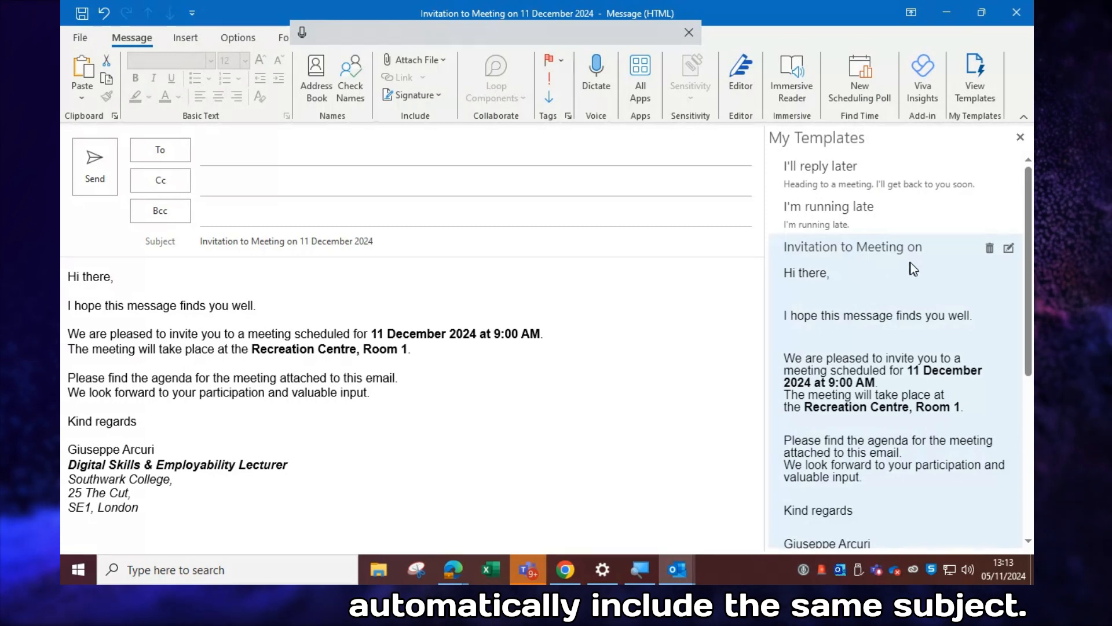
scroll(858, 346, down, 5)
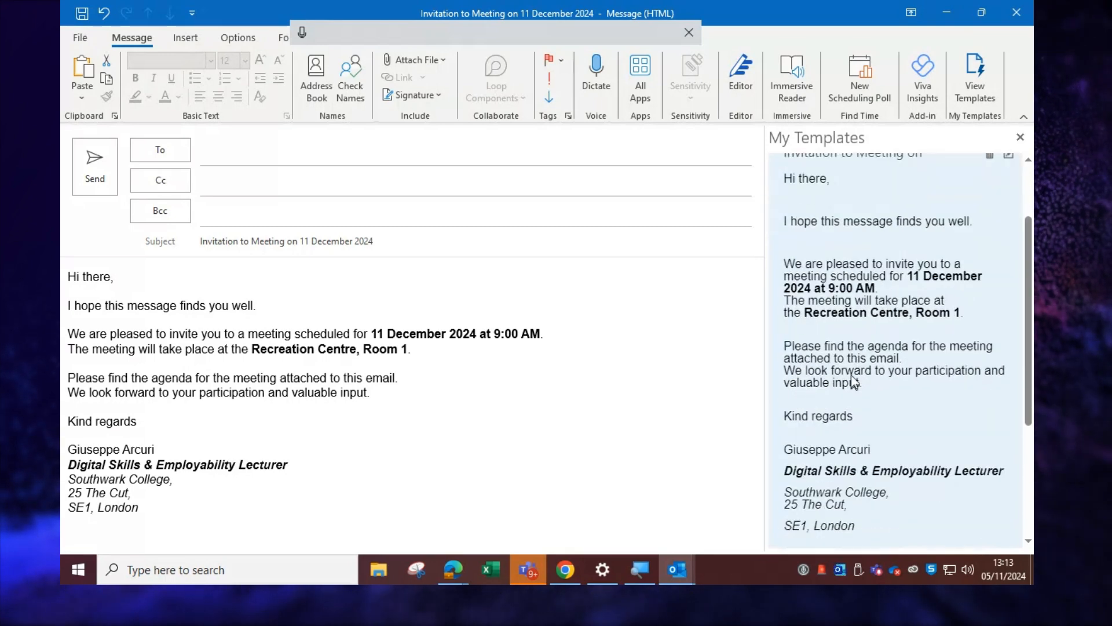
scroll(848, 384, down, 1)
scroll(847, 384, up, 6)
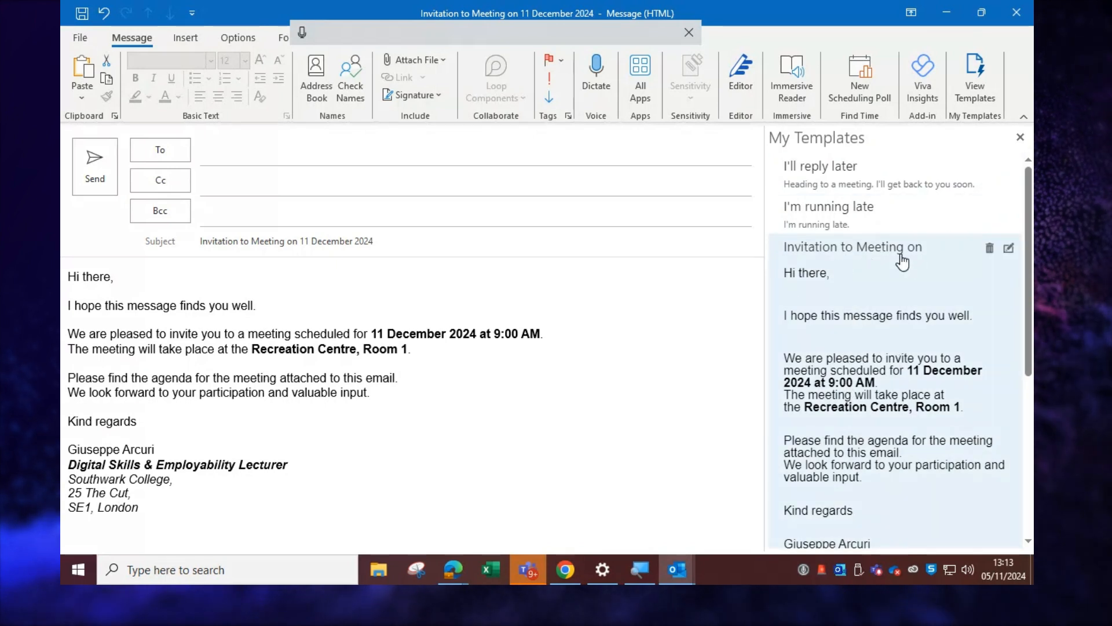
Step: Clear the entire message body, including the signature, while keeping the Subject
click(864, 262)
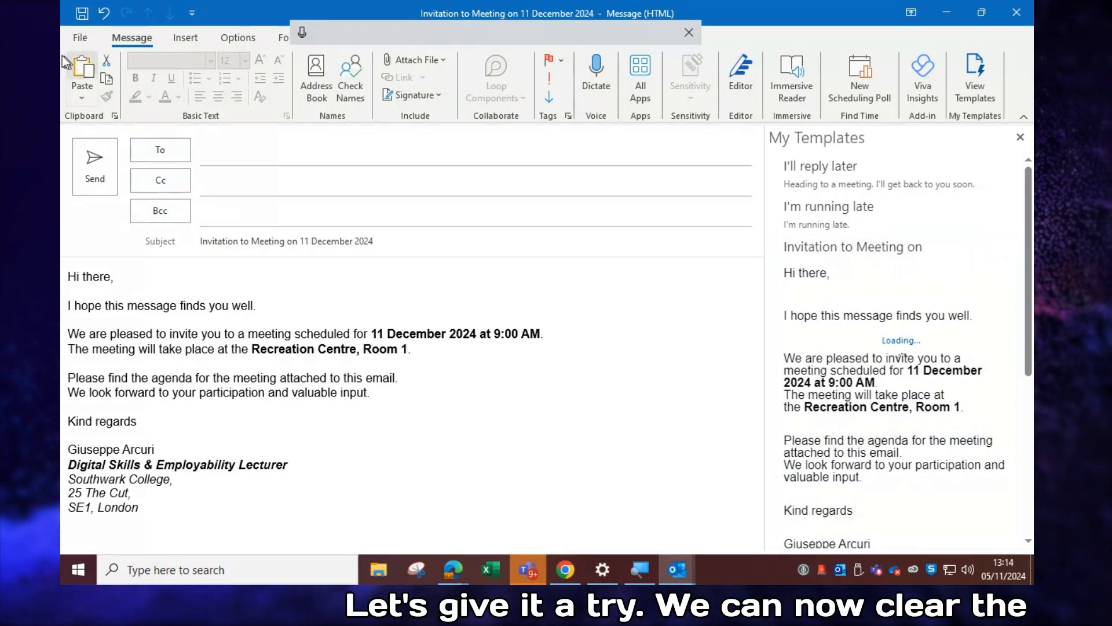
click(74, 40)
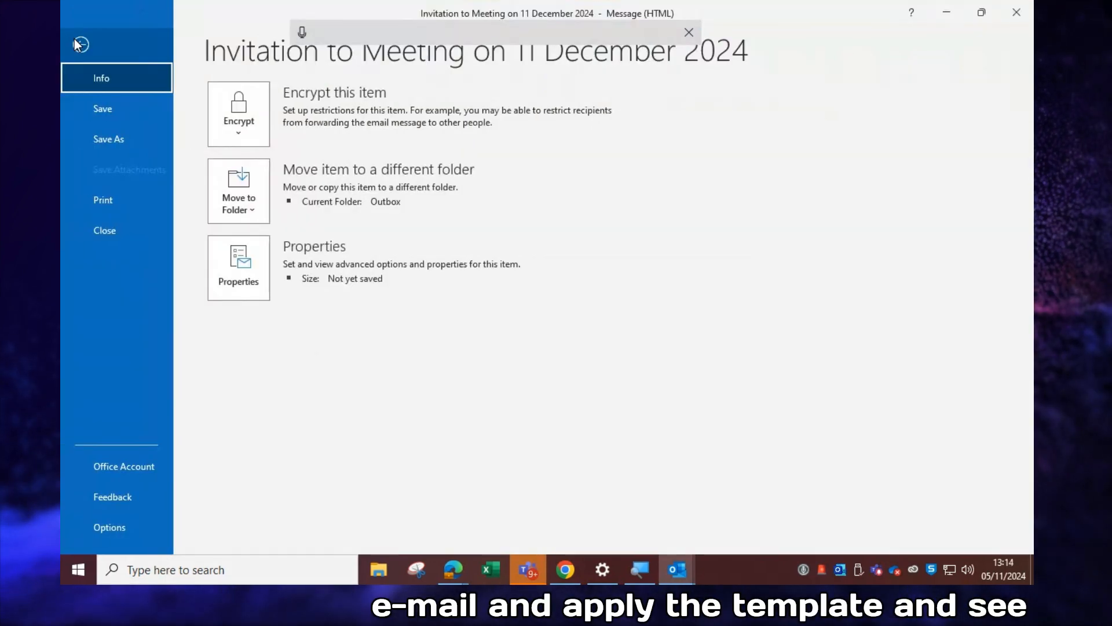
click(81, 45)
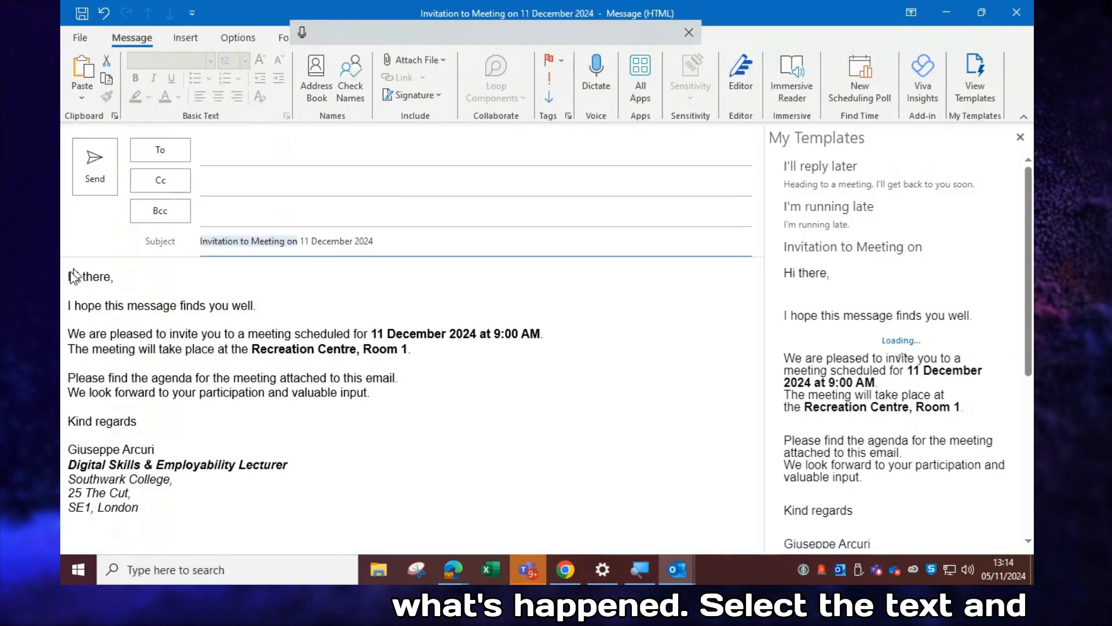
mouse_move(69, 277)
mouse_down()
mouse_move(145, 525)
mouse_move(169, 535)
mouse_up()
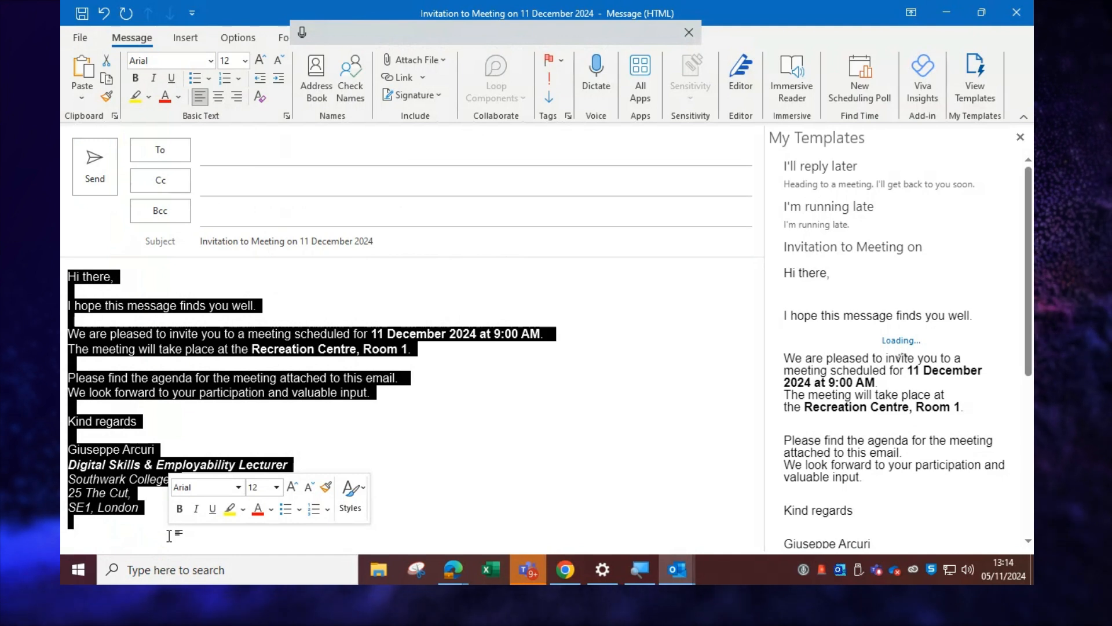
key(Delete)
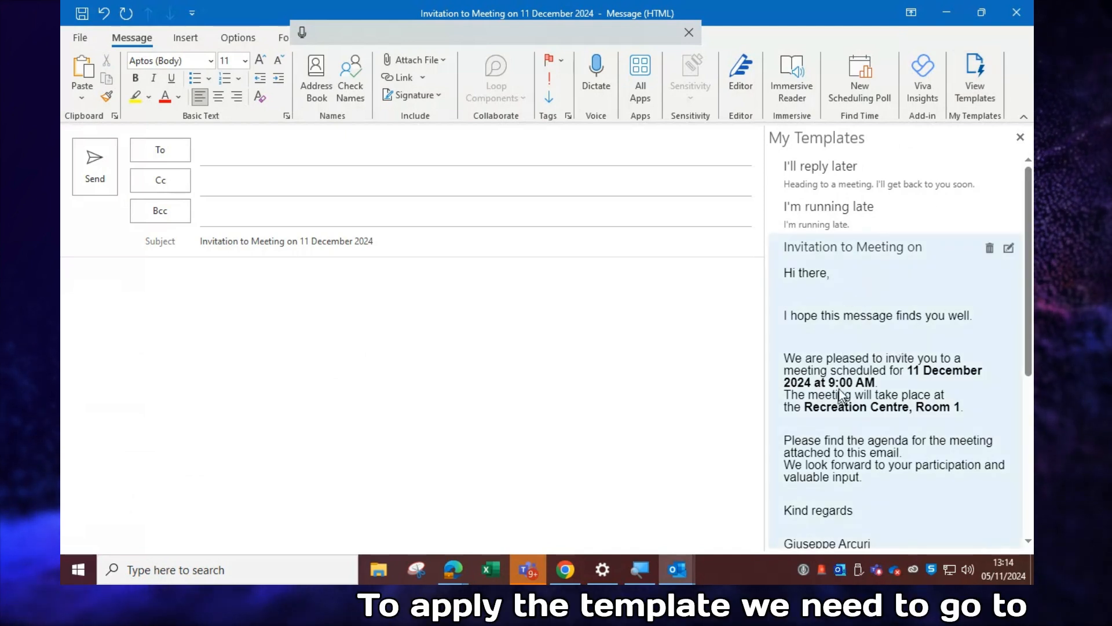
Step: Insert the "Invitation to Meeting on" template into the empty message body
click(881, 447)
double_click(849, 286)
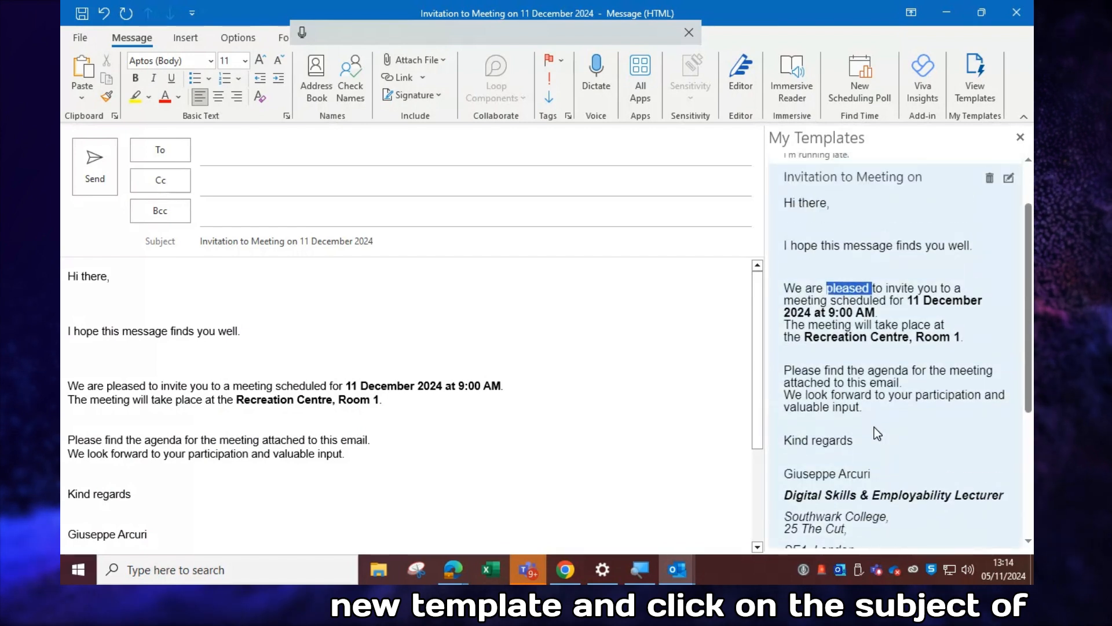
click(836, 212)
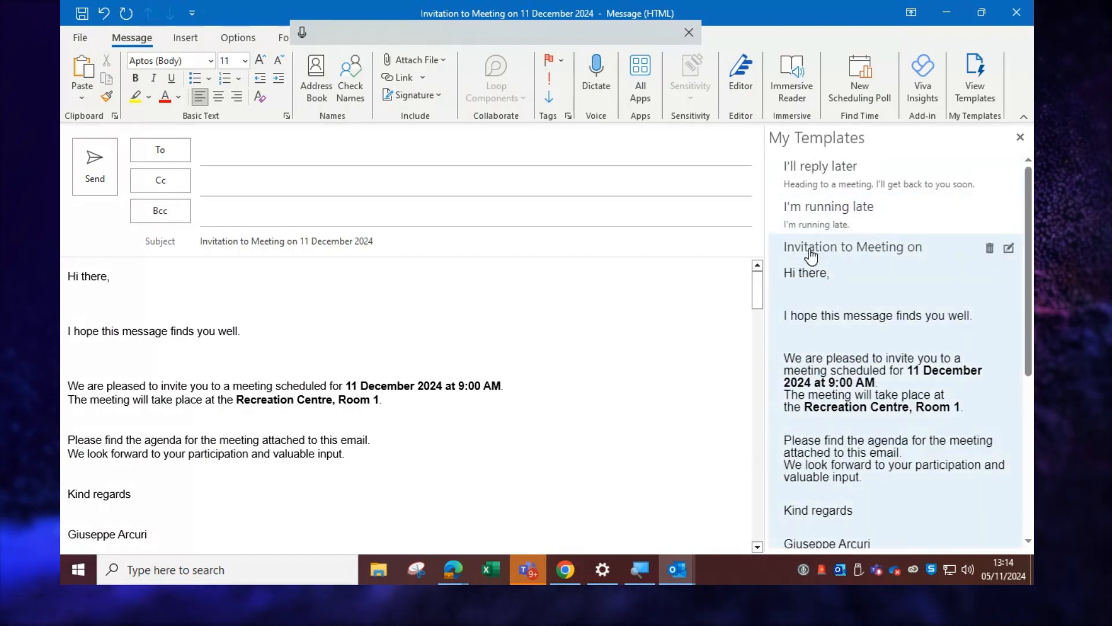
Step: Remove the extra blank lines above and below "I hope this message finds you well." in the message body
scroll(144, 313, down, 2)
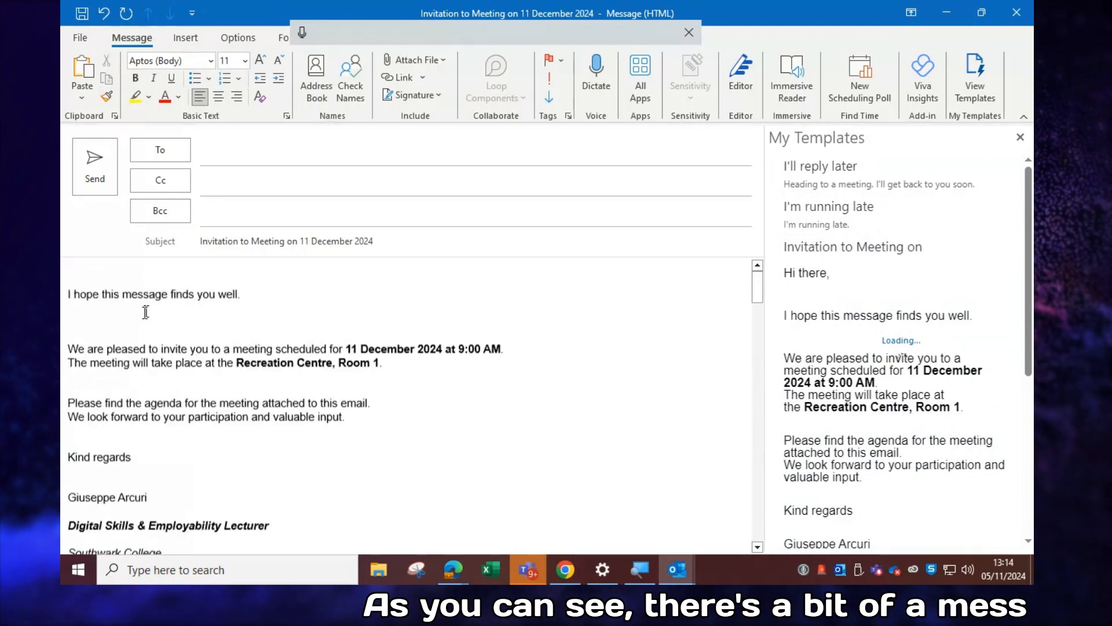
scroll(127, 342, up, 2)
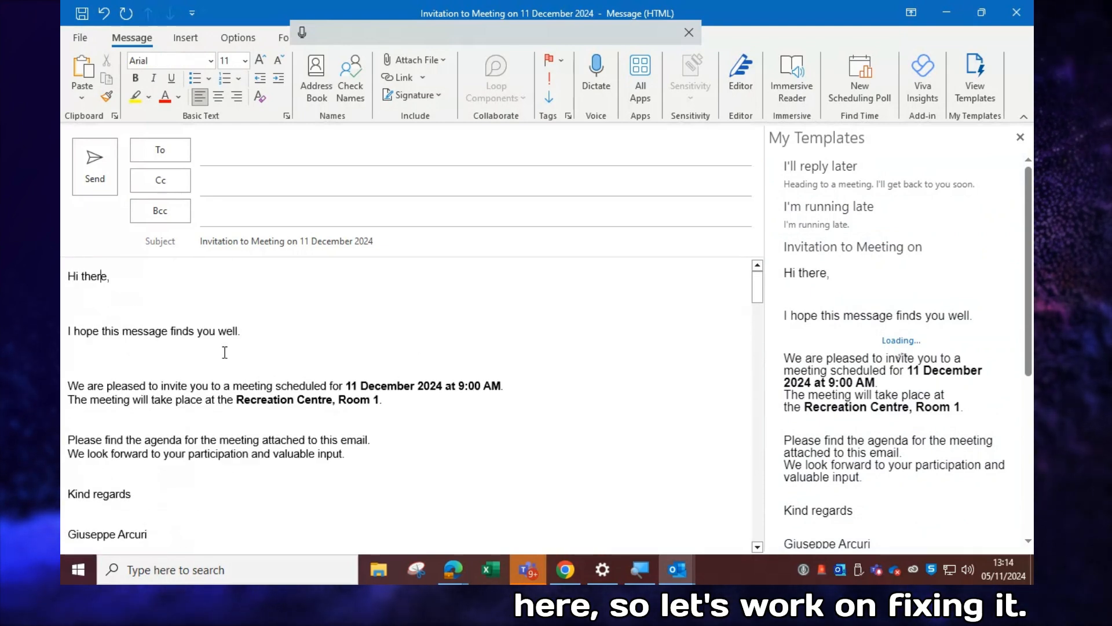
click(106, 305)
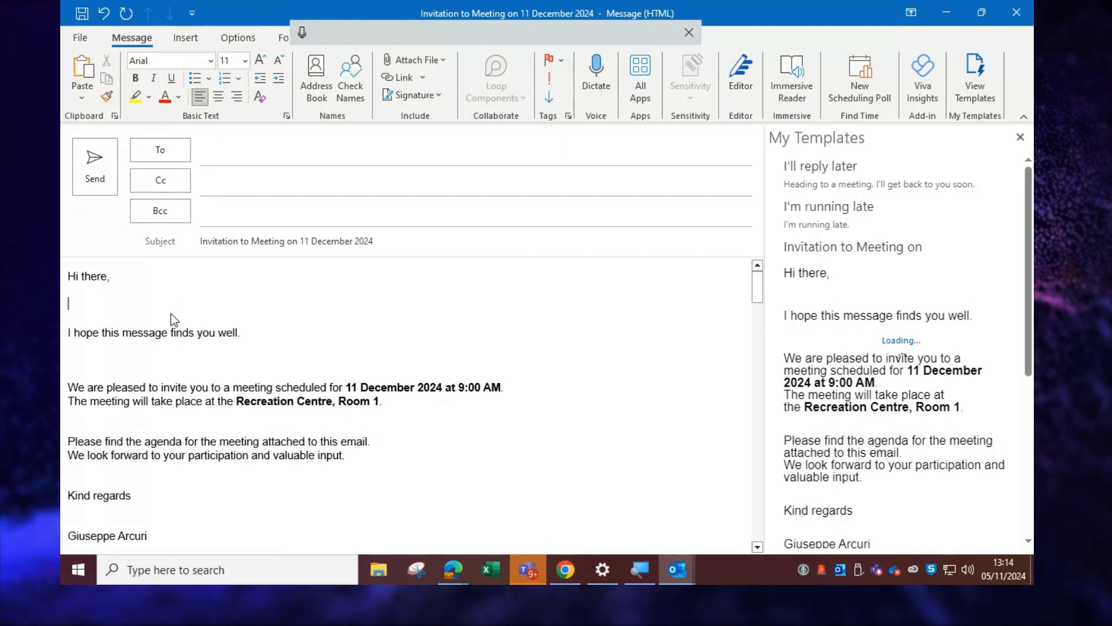
key(Delete)
key(Down)
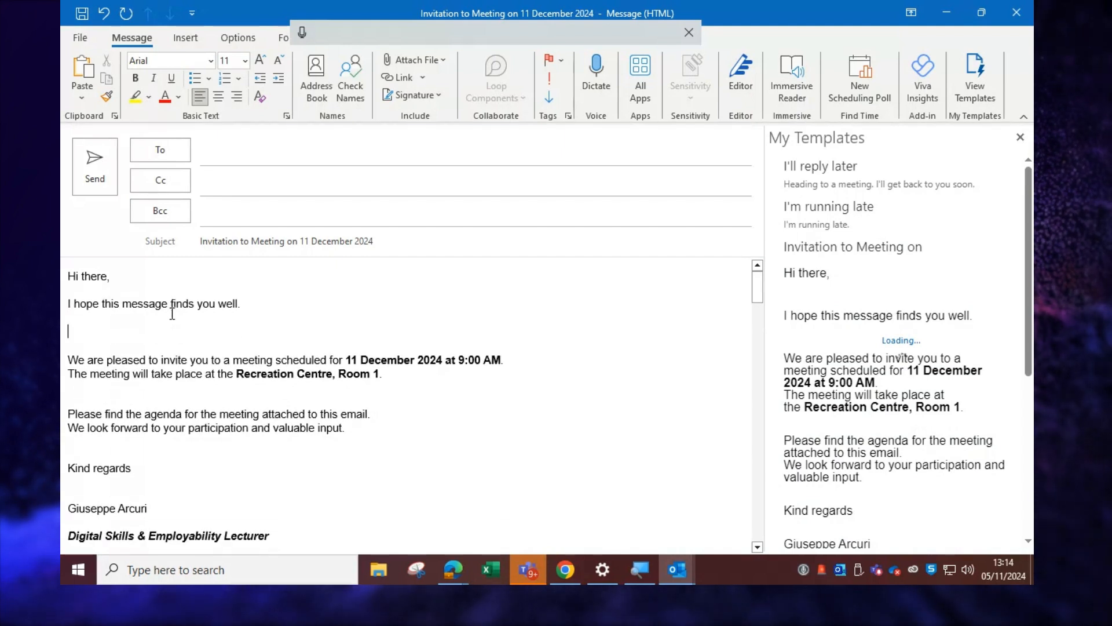
key(Delete)
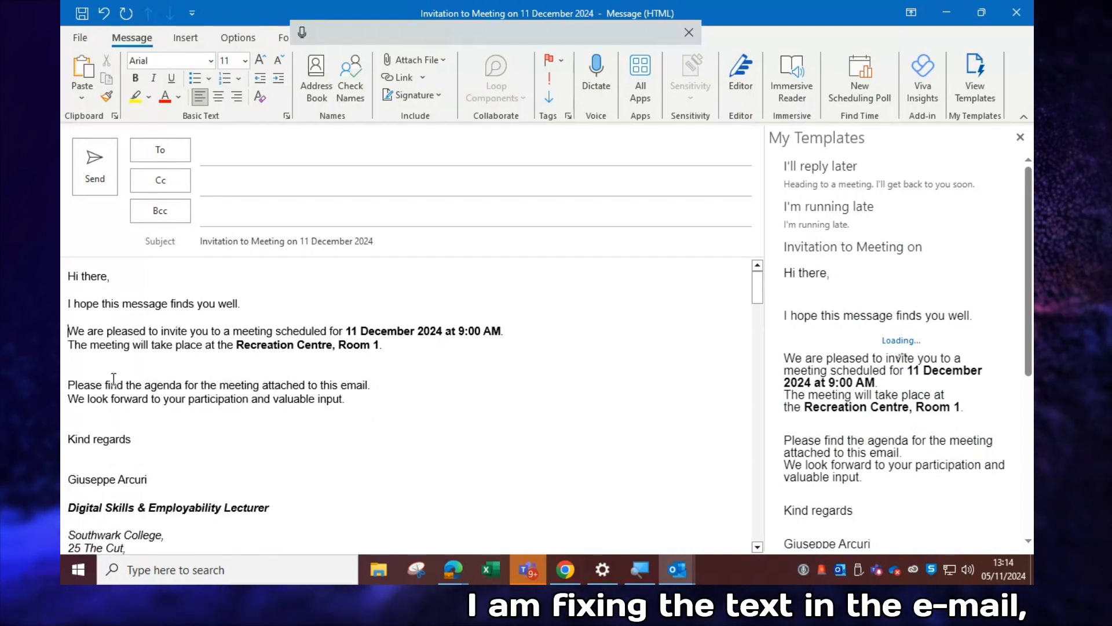
Step: Remove the surplus blank lines before the agenda paragraph, the "Kind regards" line and the sender's name in the message body
click(114, 370)
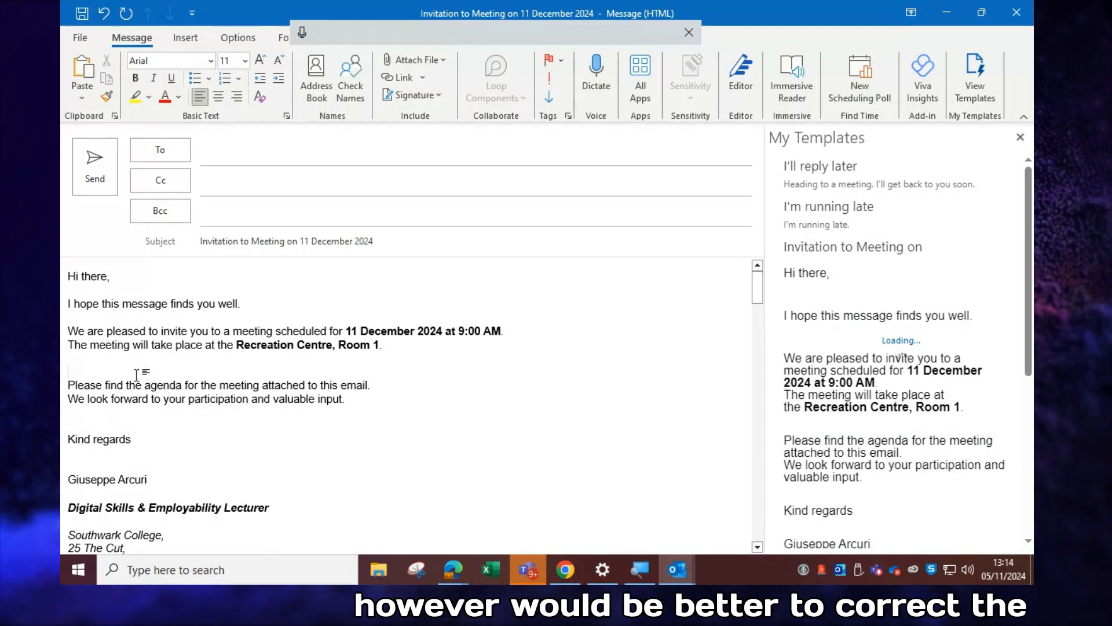
key(Delete)
key(Delete)
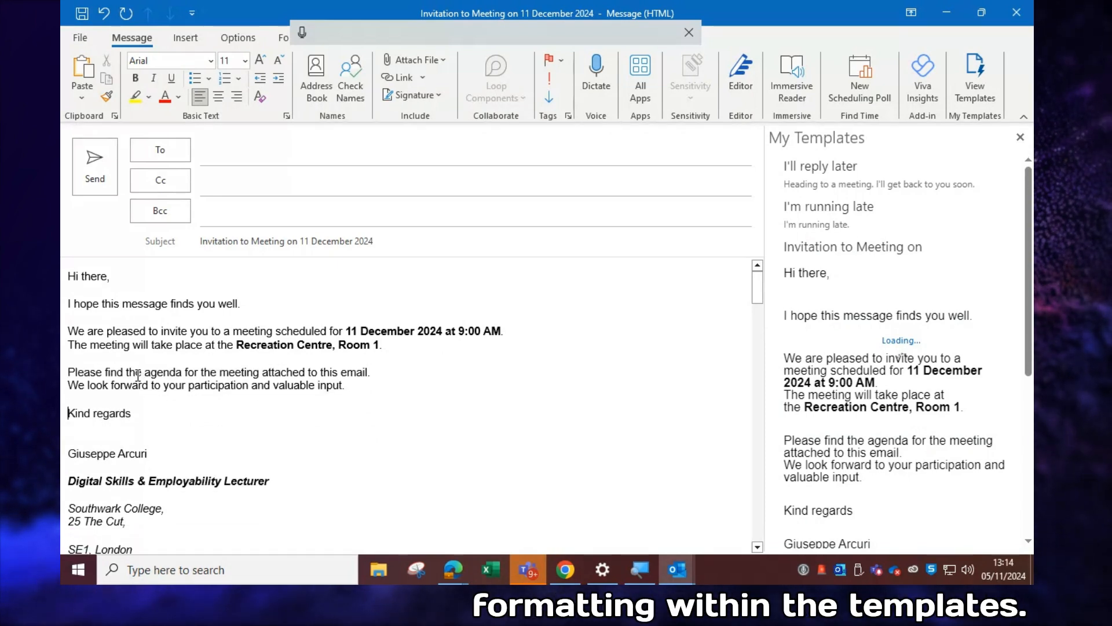
click(109, 444)
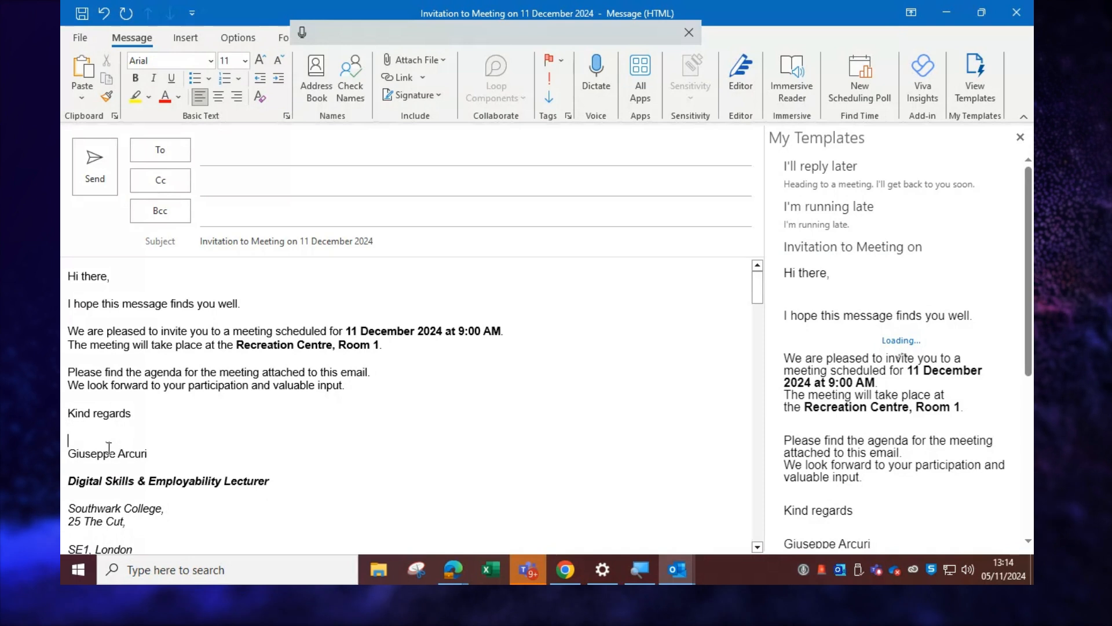
key(Delete)
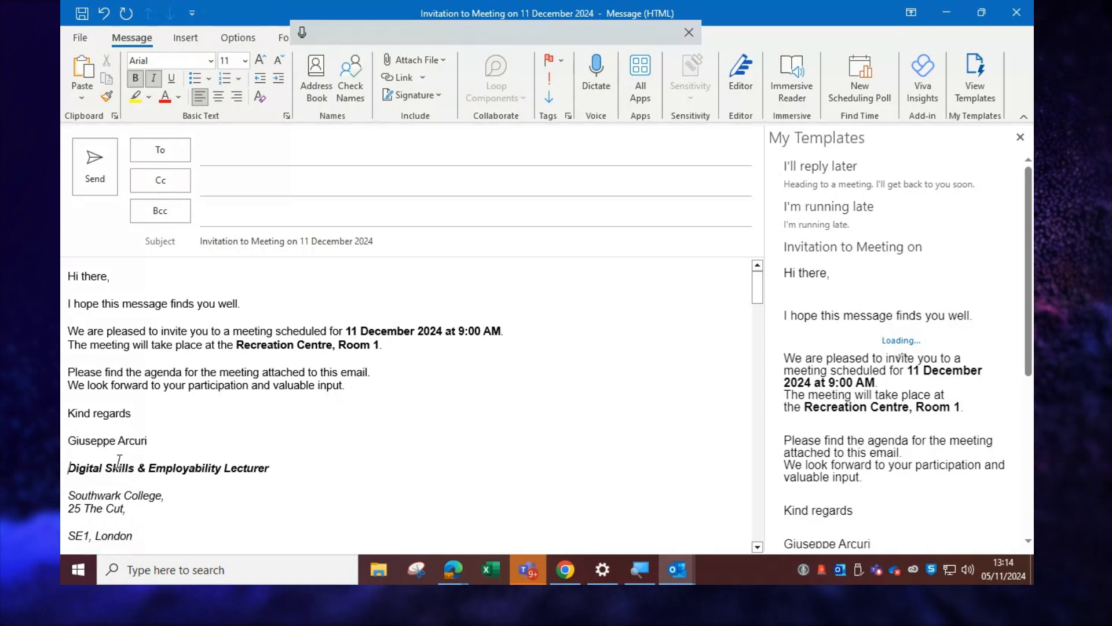
Step: Place the job title, college and address lines directly beneath the sender's name in the message, without gaps between them
key(BackSpace)
key(BackSpace)
key(Return)
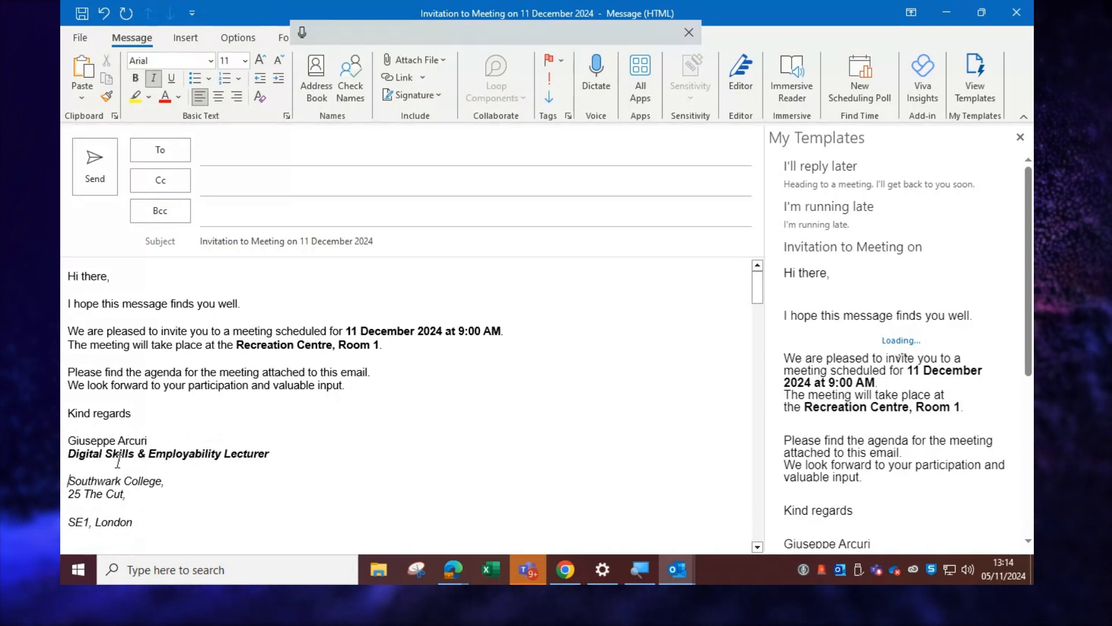
key(End)
key(Delete)
key(Delete)
key(Return)
key(Down)
key(Down)
key(Down)
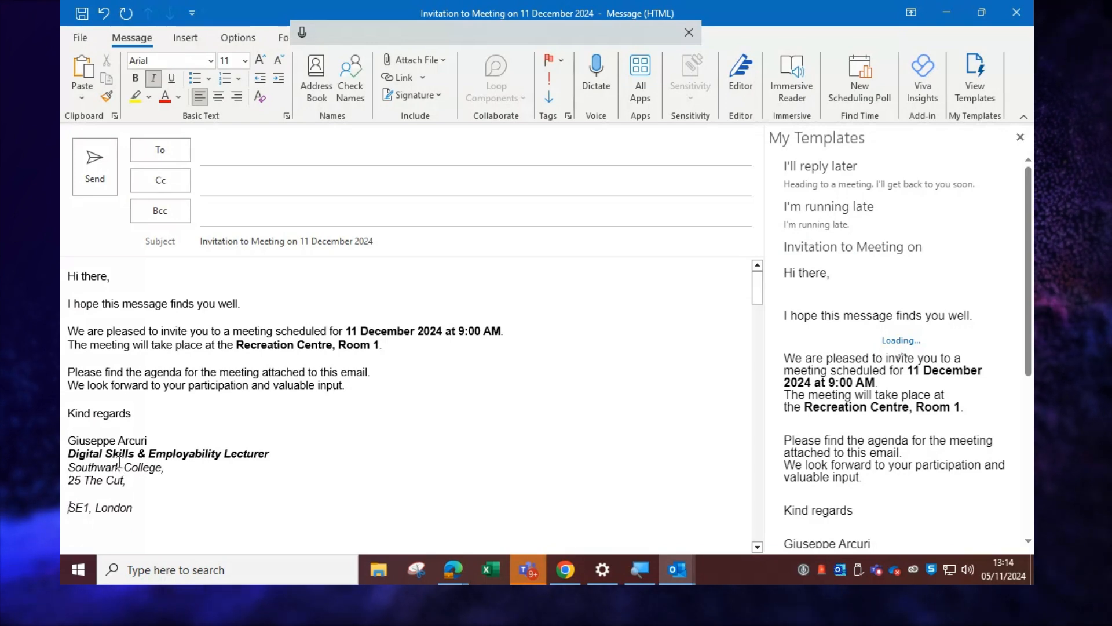
key(BackSpace)
key(BackSpace)
key(Return)
Step: Delete the duplicated invitation text and empty lines below the first signature in the message body
key(Down)
key(Down)
key(shift+Down)
key(shift+Down)
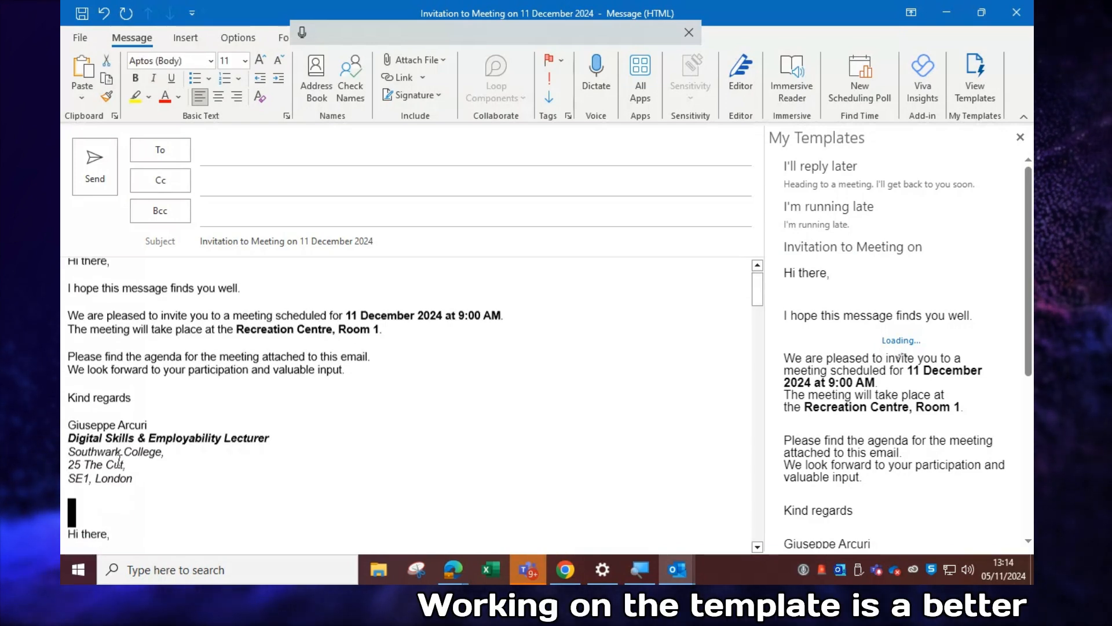
key(shift+Down)
key(shift+Down)
key(shift+Down)
key(shift+Down)
key(shift+Down)
key(shift+Down)
key(shift+Down)
key(shift+Down)
key(shift+Down)
key(shift+Down)
key(shift+Down)
key(shift+Down)
key(shift+Down)
key(shift+Down)
key(shift+Down)
key(shift+Down)
key(shift+Down)
key(shift+Down)
key(shift+Down)
key(shift+Down)
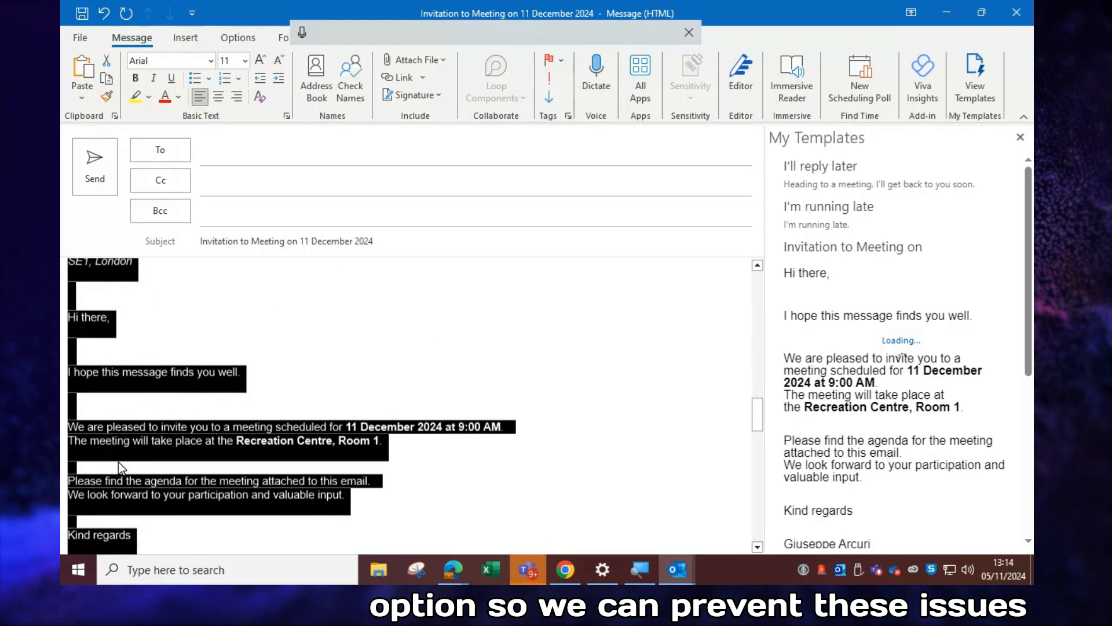
key(shift+Down)
key(shift+Down)
key(shift+Down)
key(shift+Down)
key(shift+Down)
key(shift+Down)
key(shift+Down)
key(shift+Down)
key(shift+Down)
key(shift+Down)
key(shift+Down)
key(shift+Down)
key(shift+Down)
key(shift+Down)
key(shift+Down)
key(shift+Down)
key(shift+Down)
key(shift+Down)
key(shift+Down)
key(shift+Down)
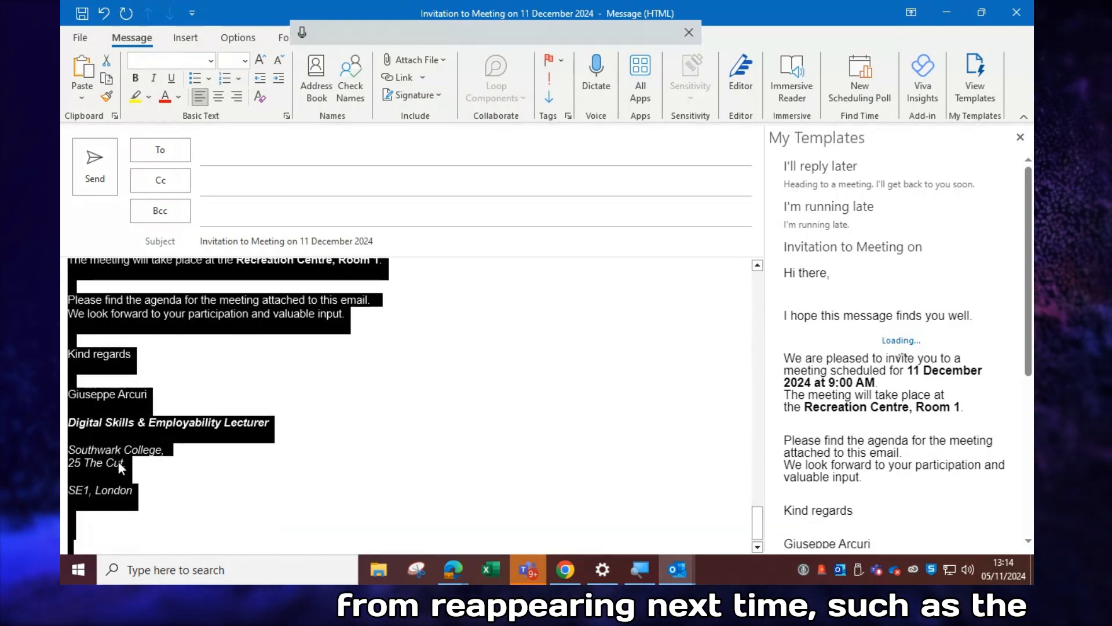
key(Delete)
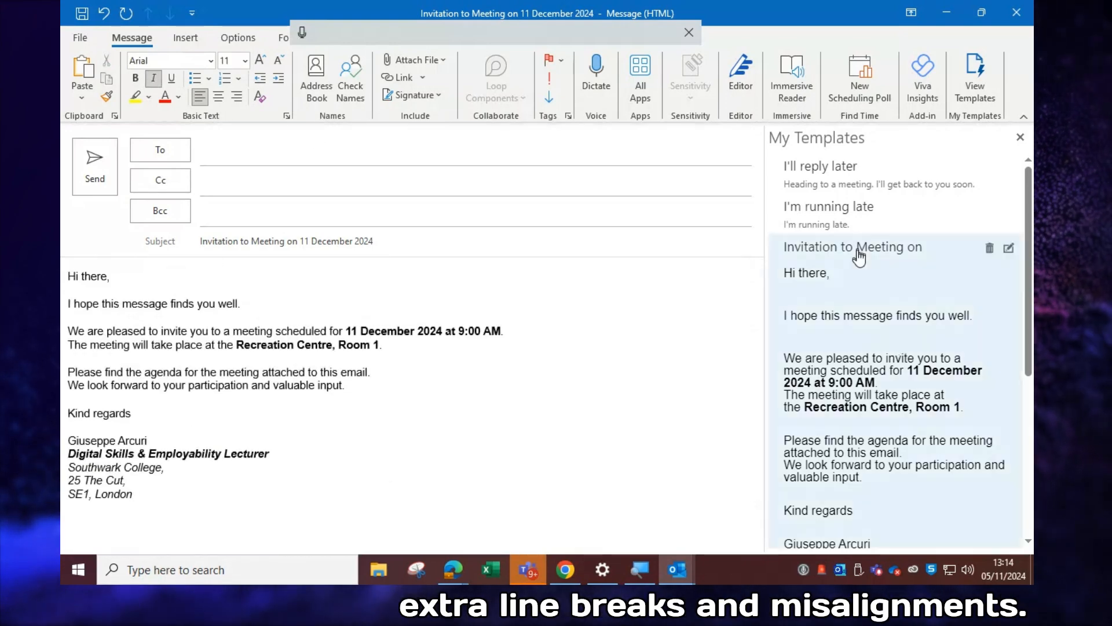
Step: Edit the "Invitation to Meeting on" template, removing the extra blank lines and leading spaces around its first two paragraphs
click(1010, 249)
click(886, 281)
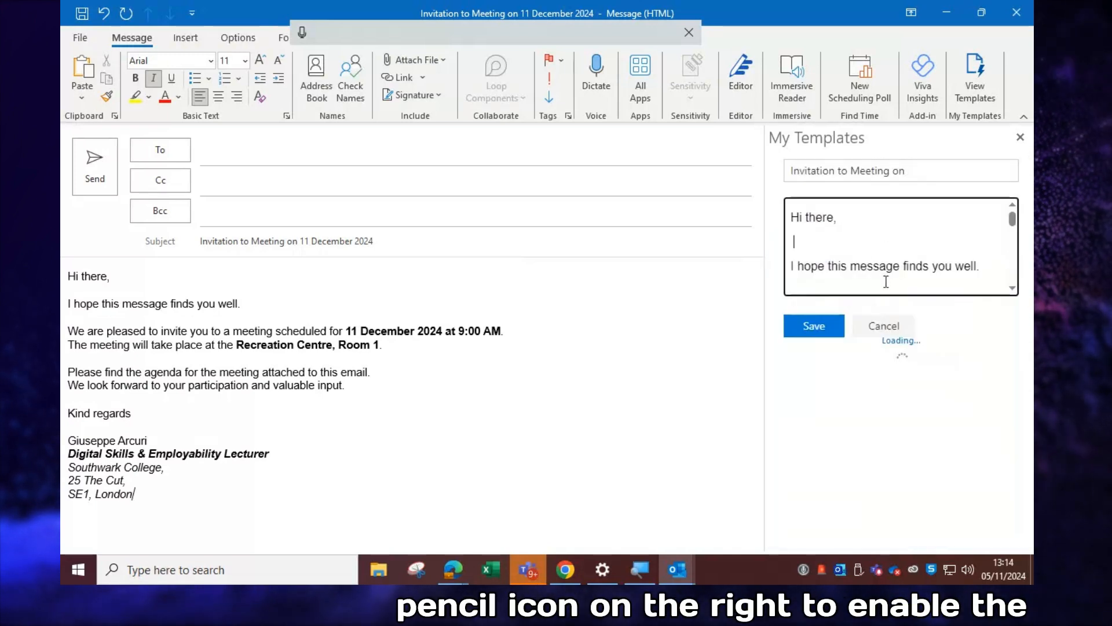
key(Down)
key(Delete)
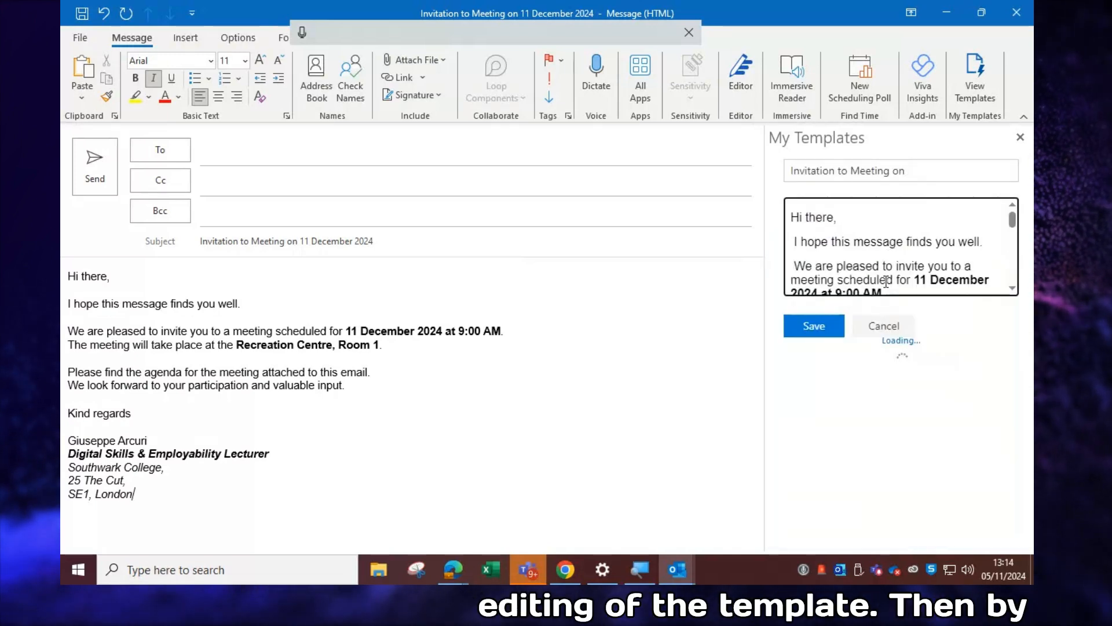
key(BackSpace)
key(Up)
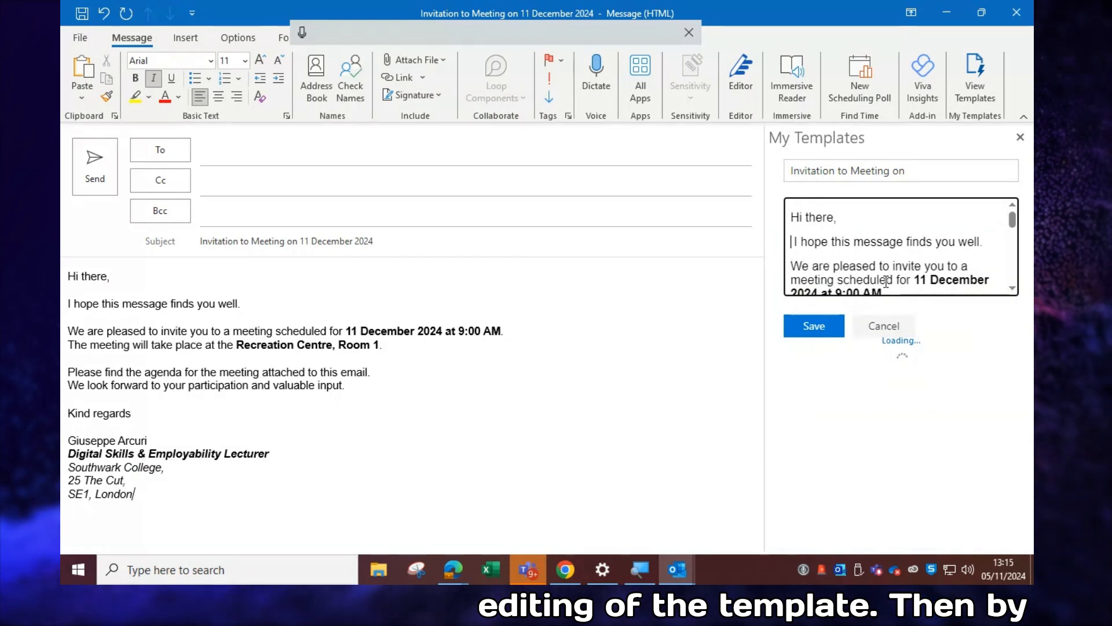
key(Delete)
Step: Remove the template's extra blank lines before the agenda paragraph, the "Kind regards" line and the sender's name
key(Down)
key(Down)
key(Down)
key(Down)
key(Down)
key(Down)
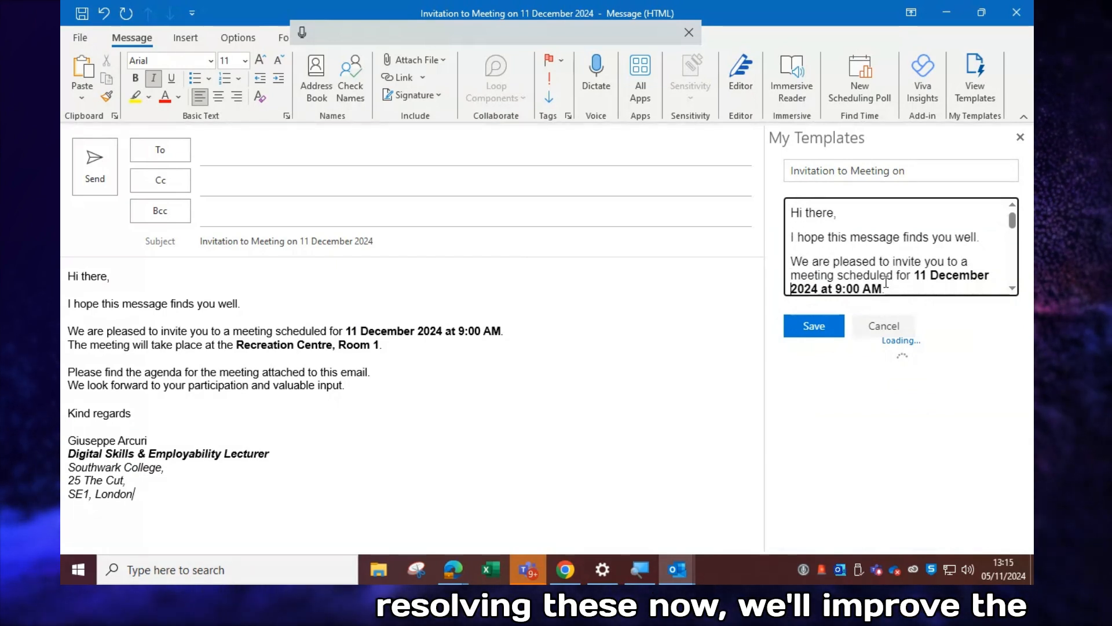
key(Down)
key(Down)
key(Down)
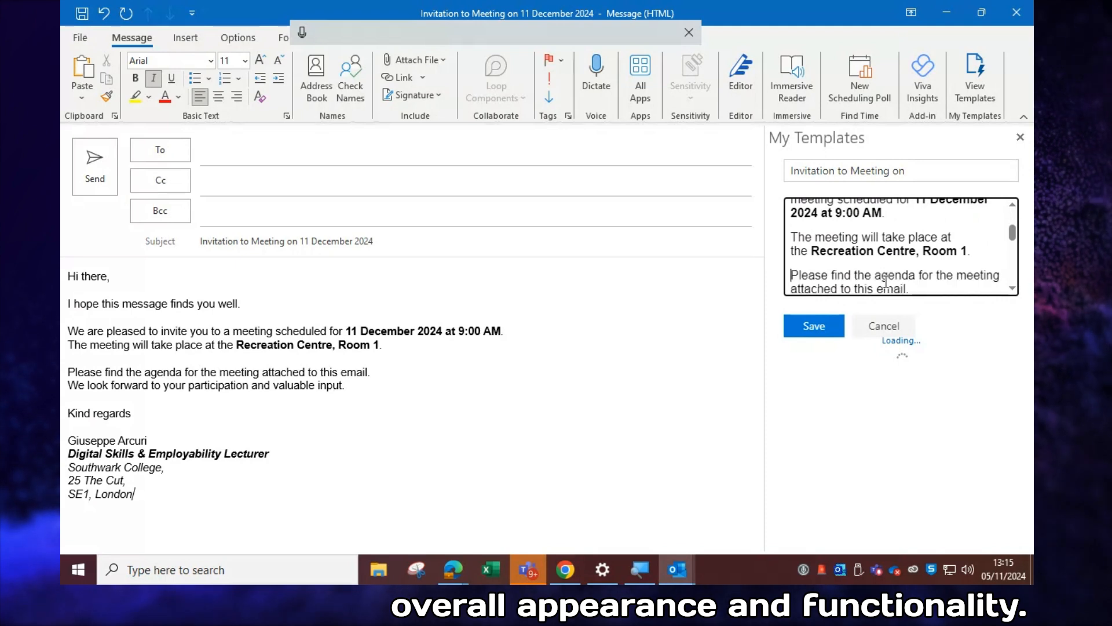
key(Down)
key(Down)
key(Down)
key(Down)
key(Down)
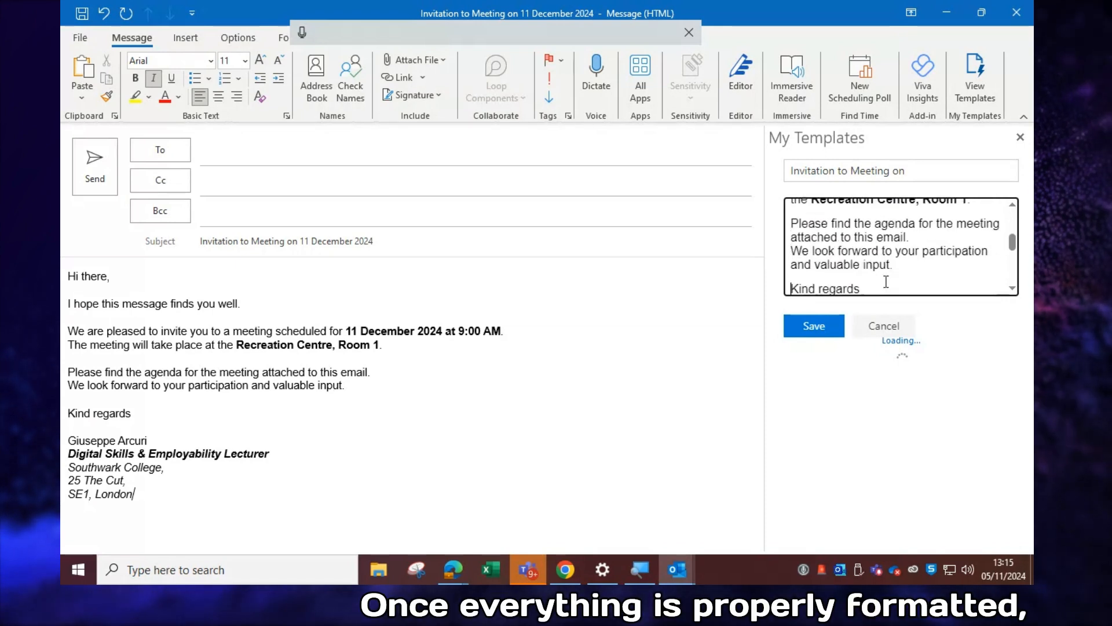
key(Down)
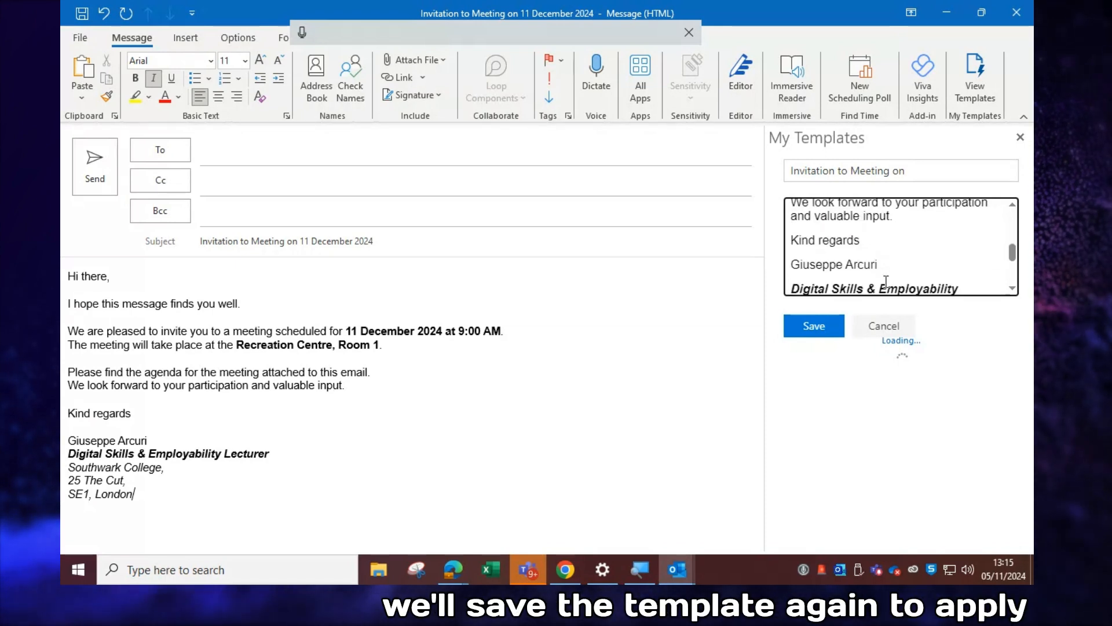
Step: Put the template's job title, college and address on consecutive lines under the sender's name, and save the template
key(Down)
key(Down)
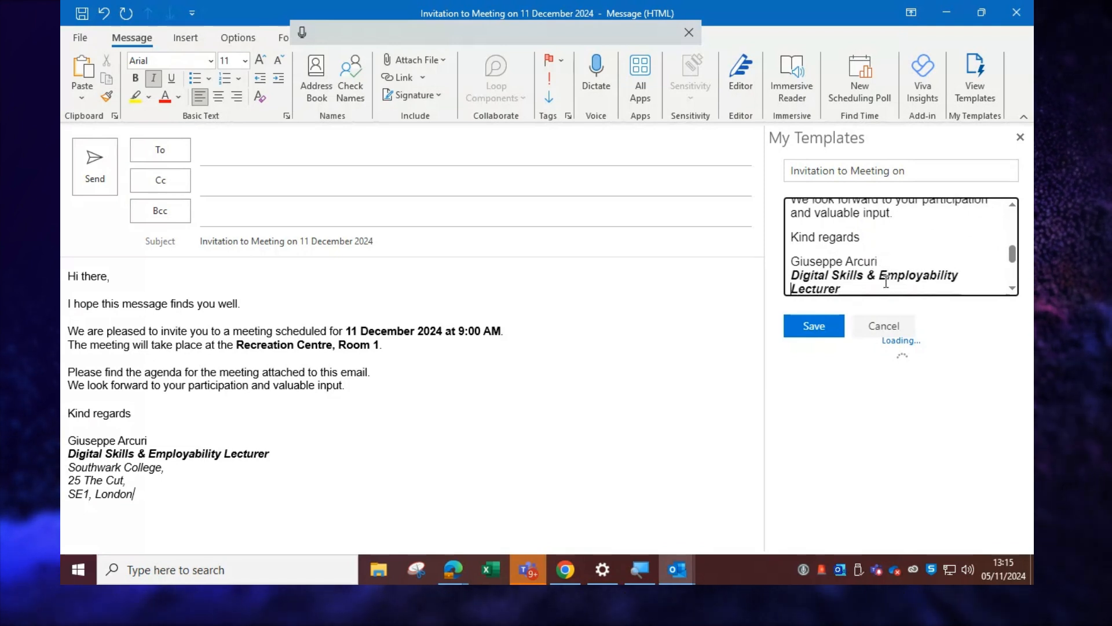
key(BackSpace)
key(shift+Return)
key(Down)
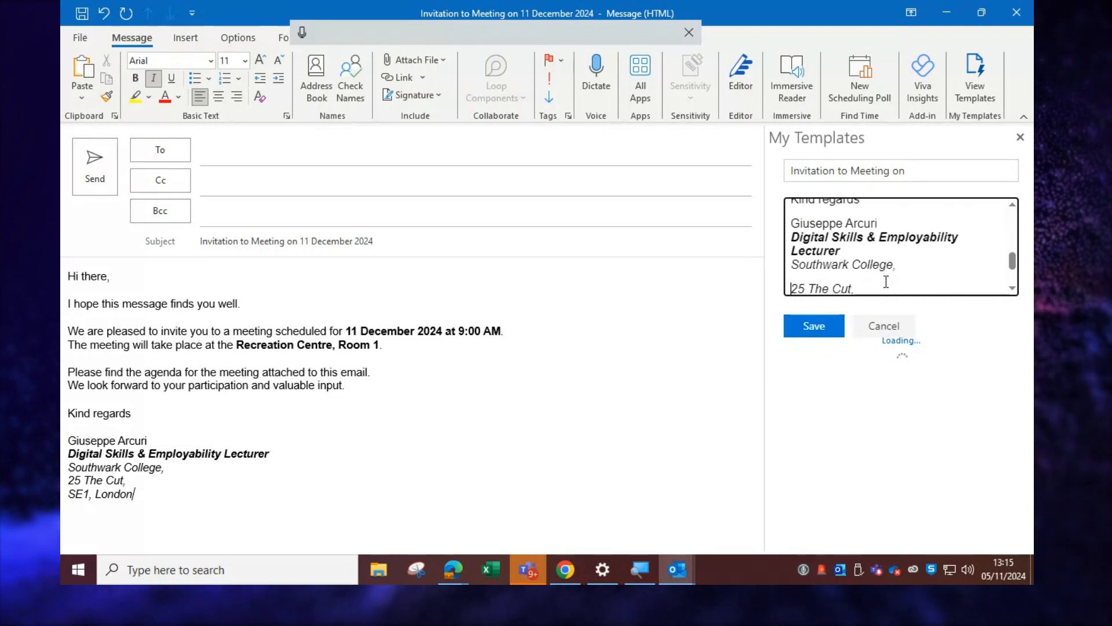
key(BackSpace)
key(shift+Return)
key(Down)
key(Down)
key(Down)
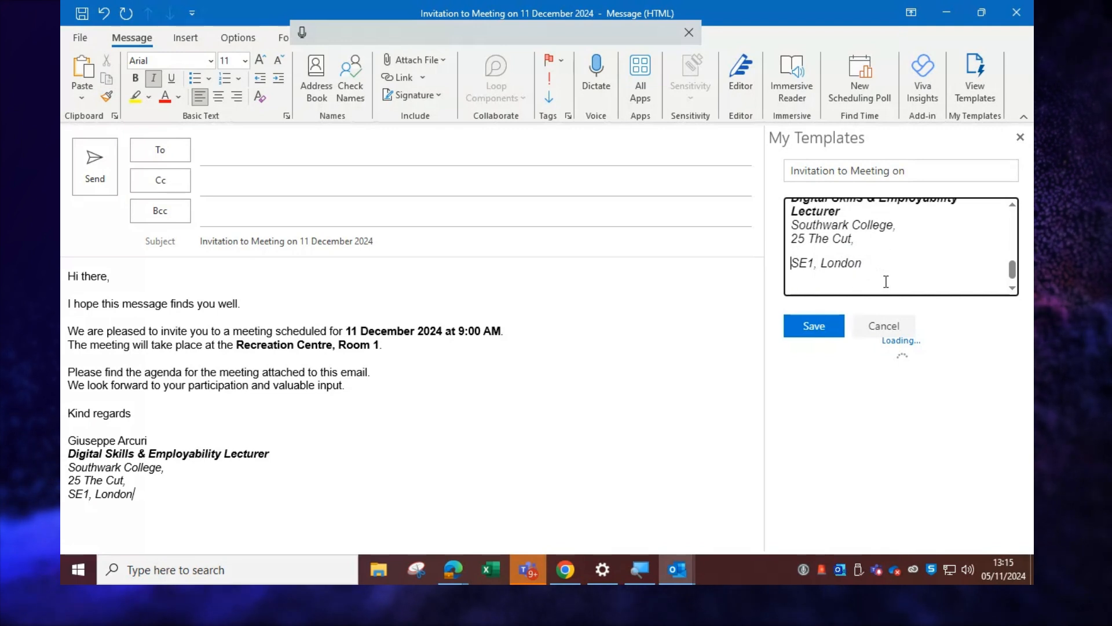
key(BackSpace)
key(shift+Return)
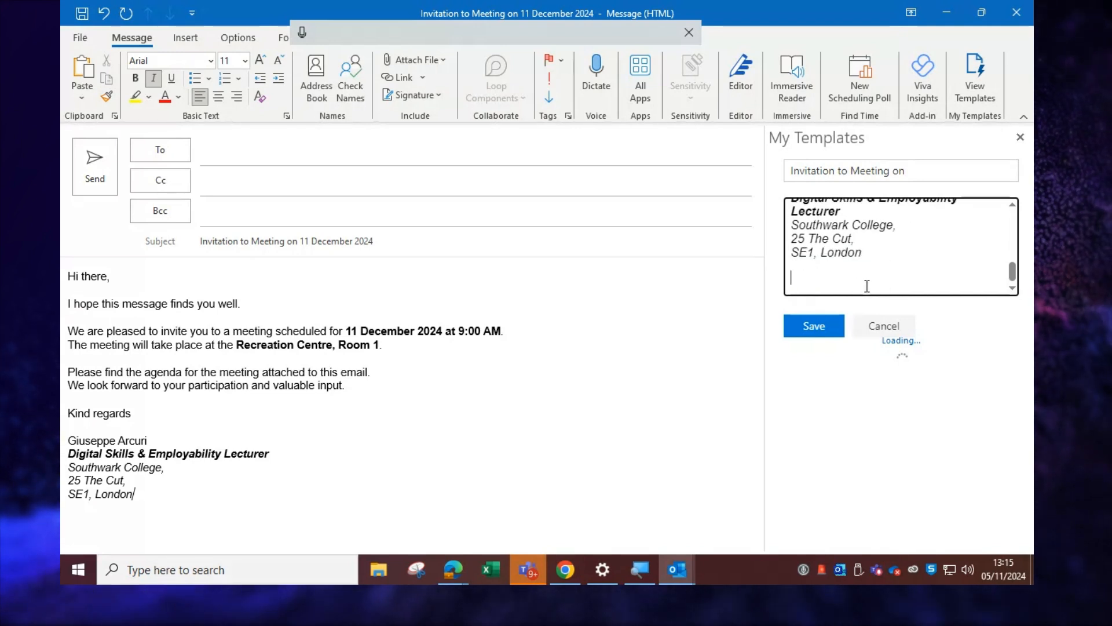
key(BackSpace)
click(814, 326)
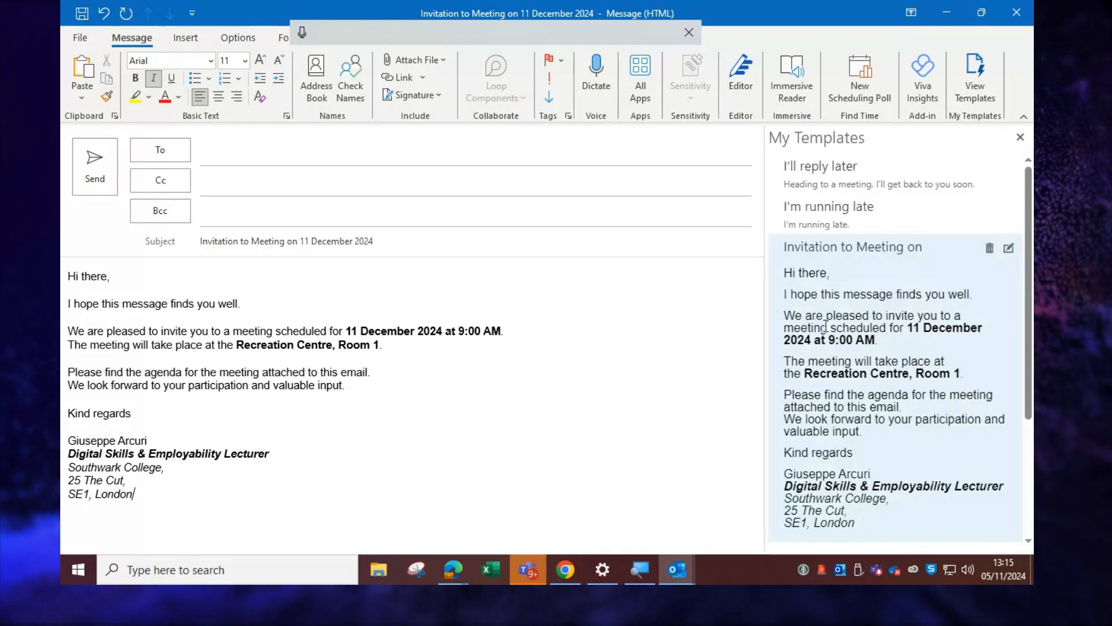
Step: Clear the message body and insert the updated "Invitation to Meeting on" template
click(890, 306)
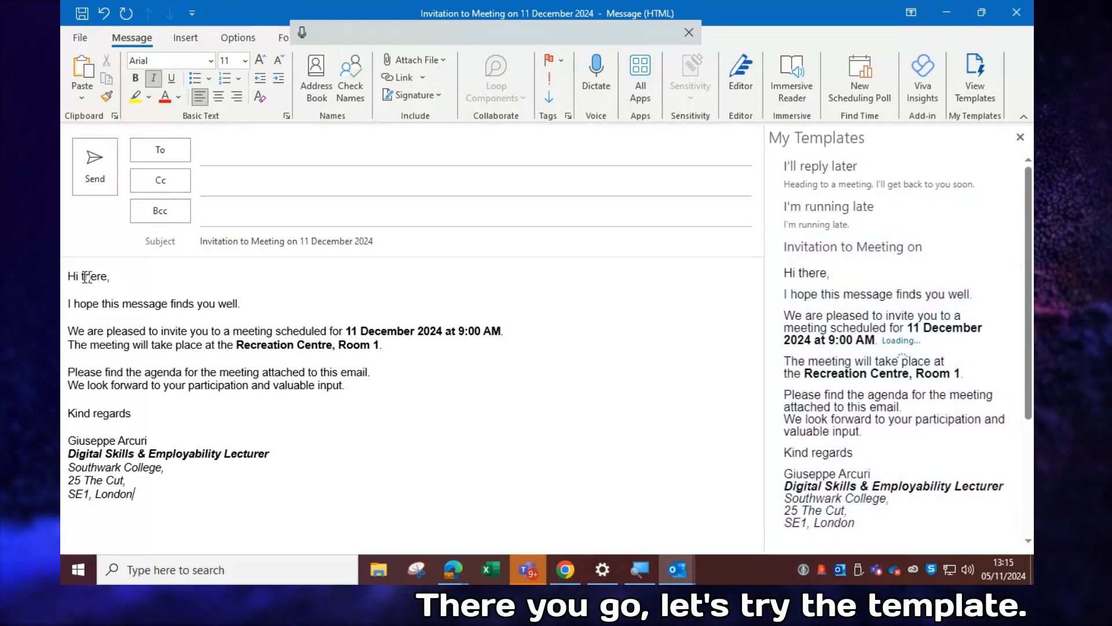
drag(69, 275, 216, 529)
key(Delete)
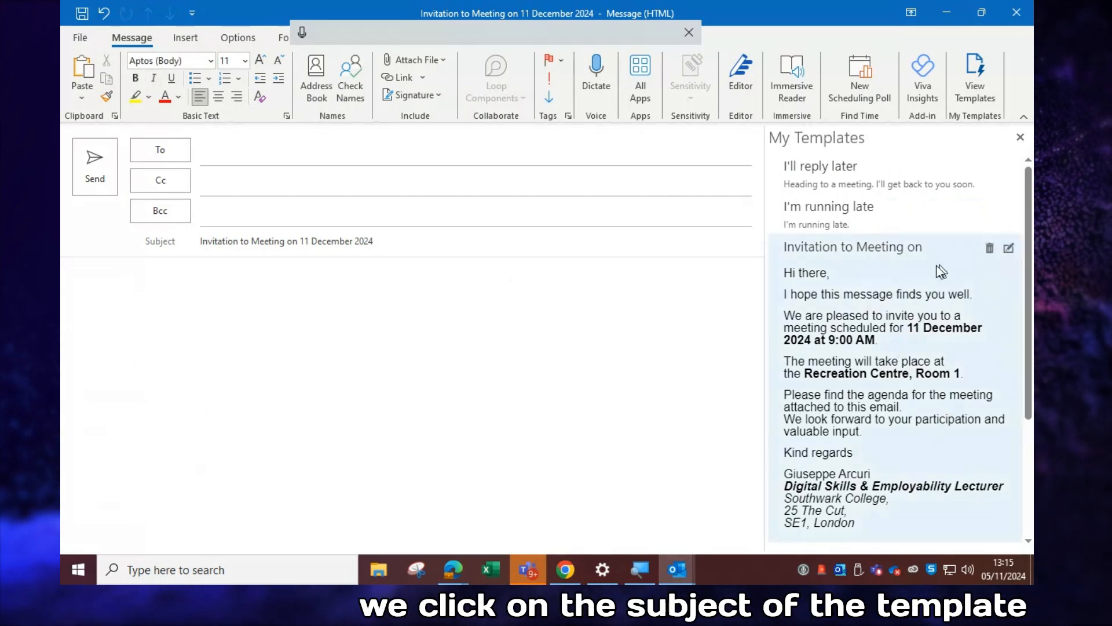
click(852, 249)
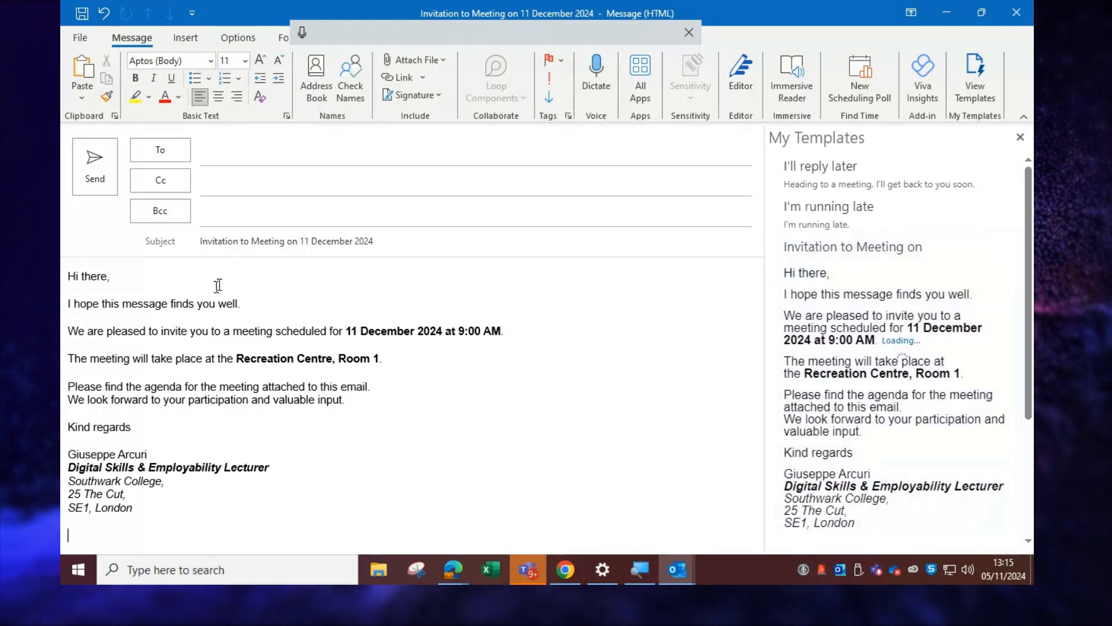
Step: Clear the inserted template text from the message body and move the floating voice typing bar off the ribbon
drag(67, 276, 199, 517)
key(ctrl+z)
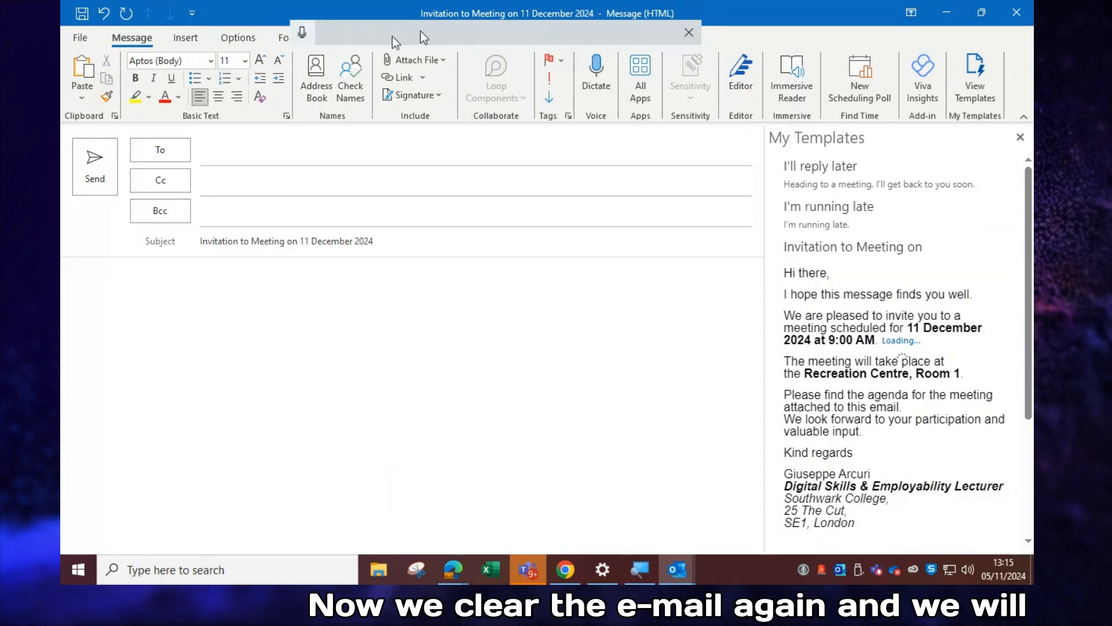
drag(404, 30, 61, 35)
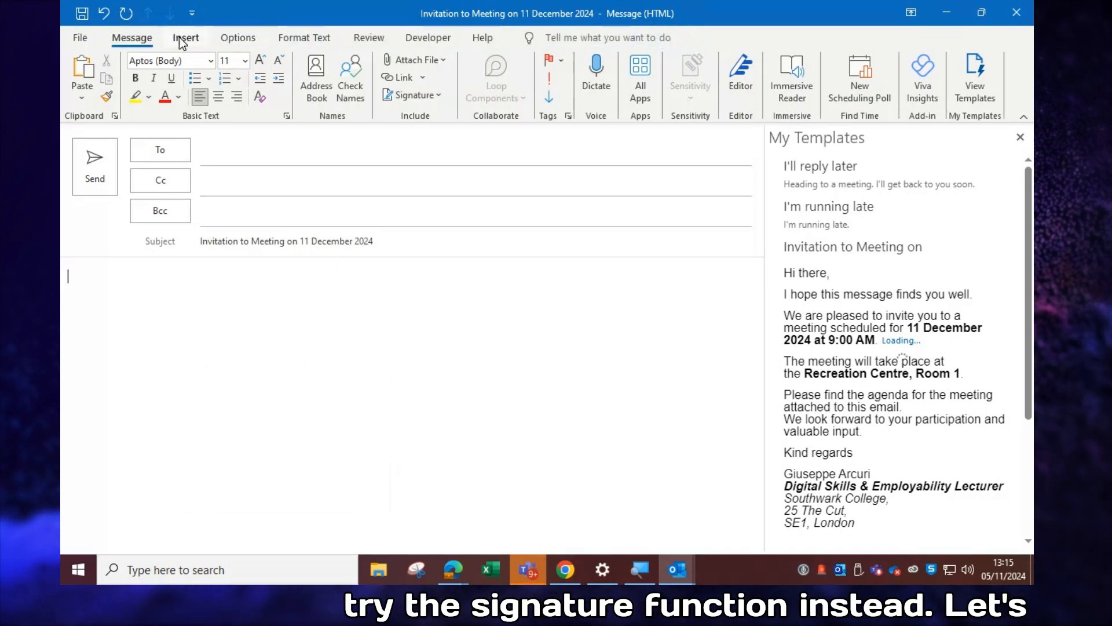
Step: Open the Signatures and Stationery dialog from the message's signature options
click(193, 44)
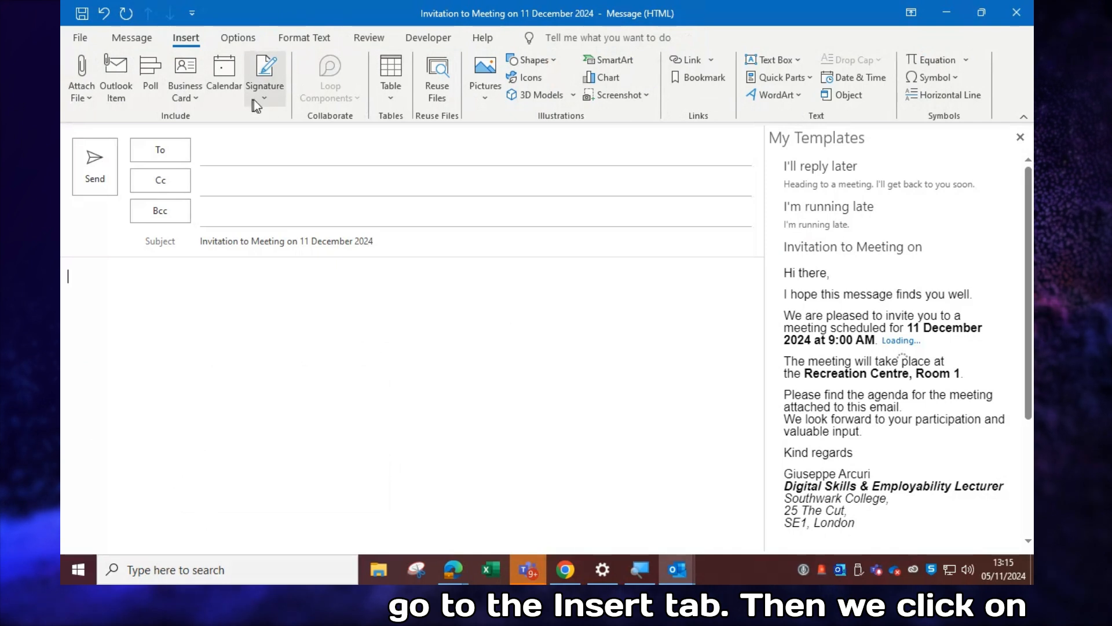
click(269, 101)
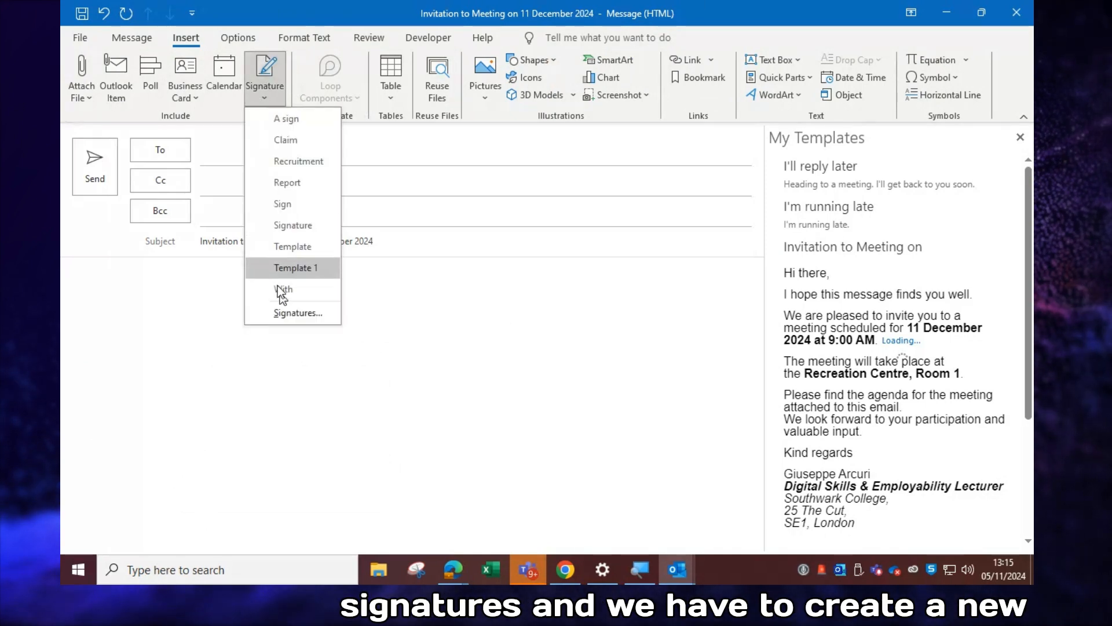
click(297, 313)
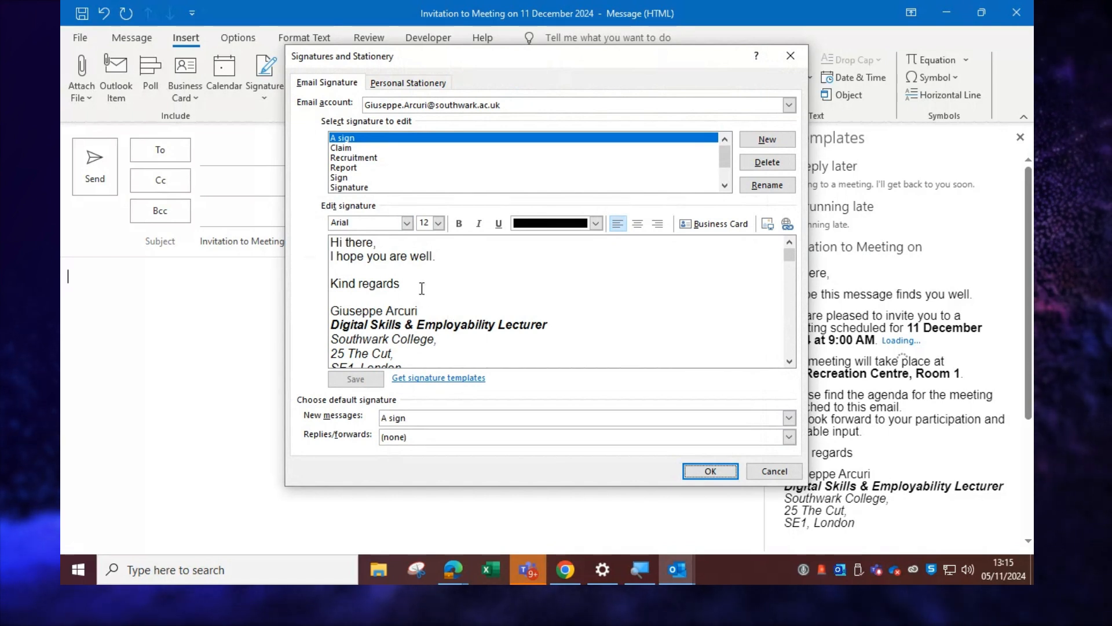
Step: Create a signature named "Meeting invitation", paste the copied invitation email text as its content, and save it
click(765, 136)
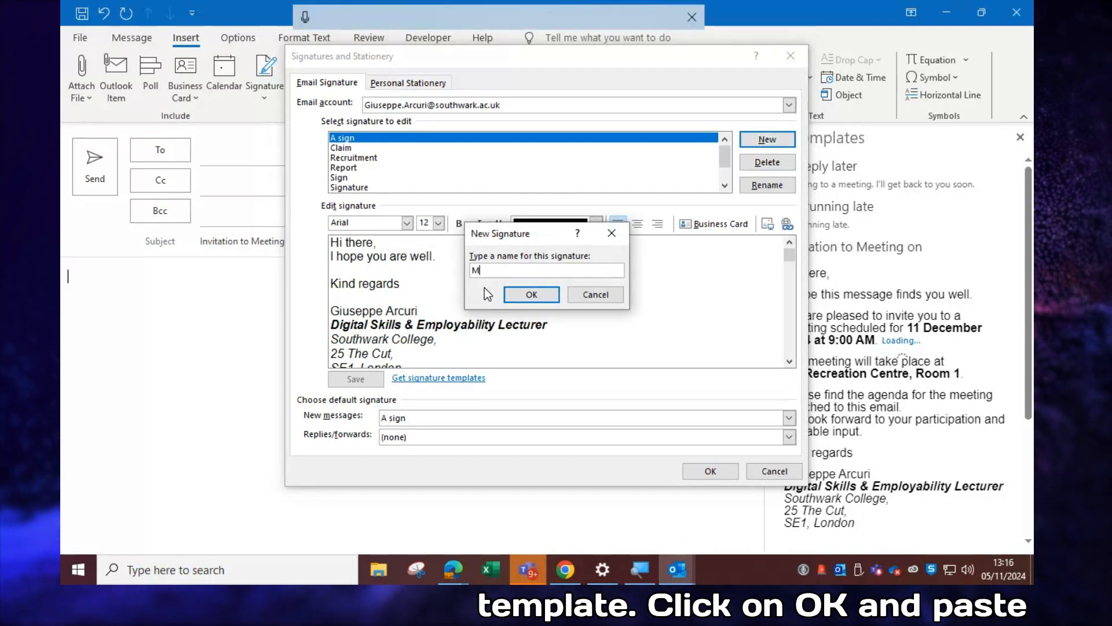
text(Meeting invitation)
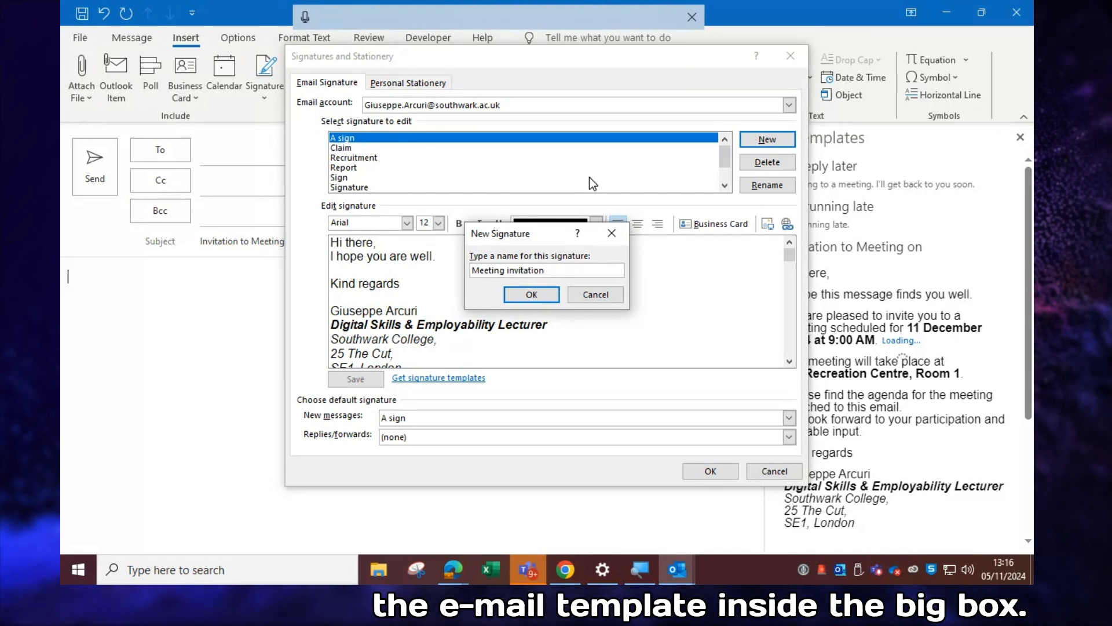
click(519, 282)
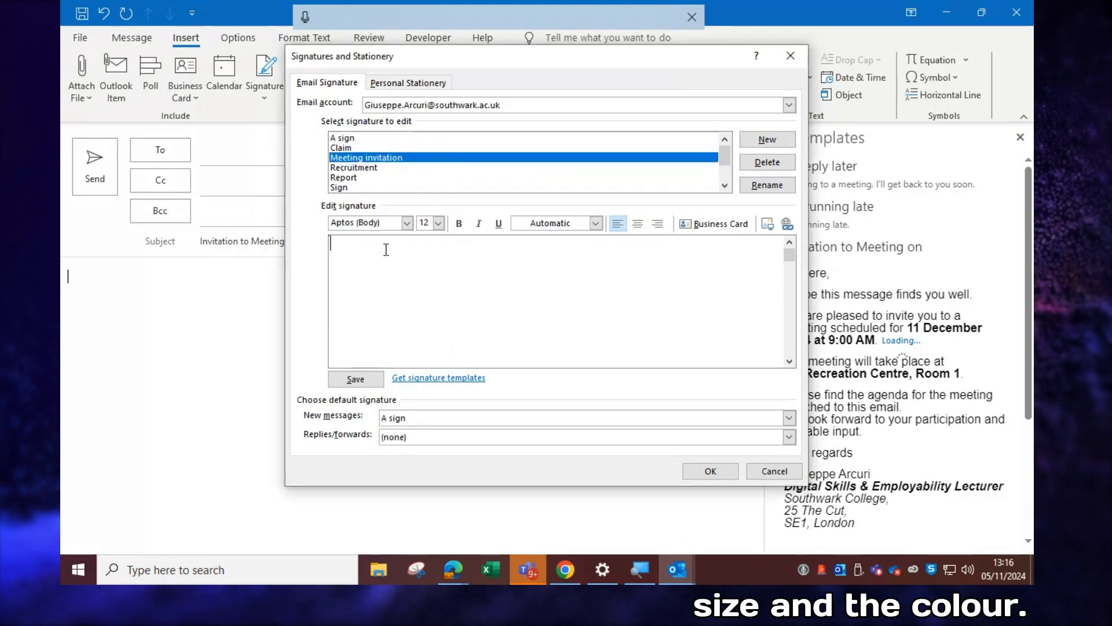
key(ctrl+v)
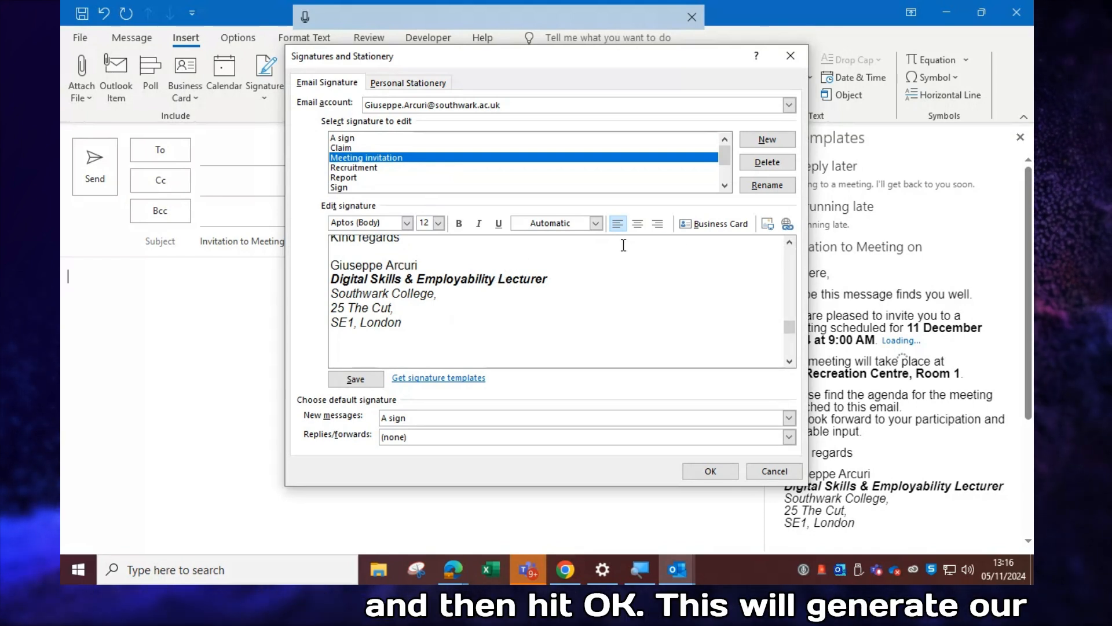
click(356, 381)
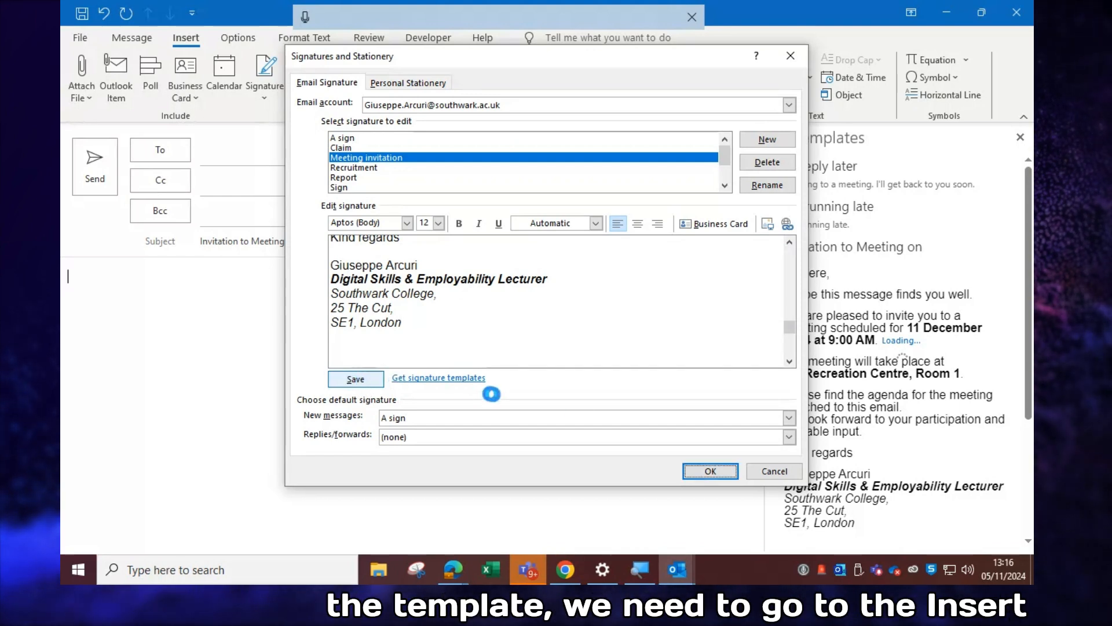
click(711, 471)
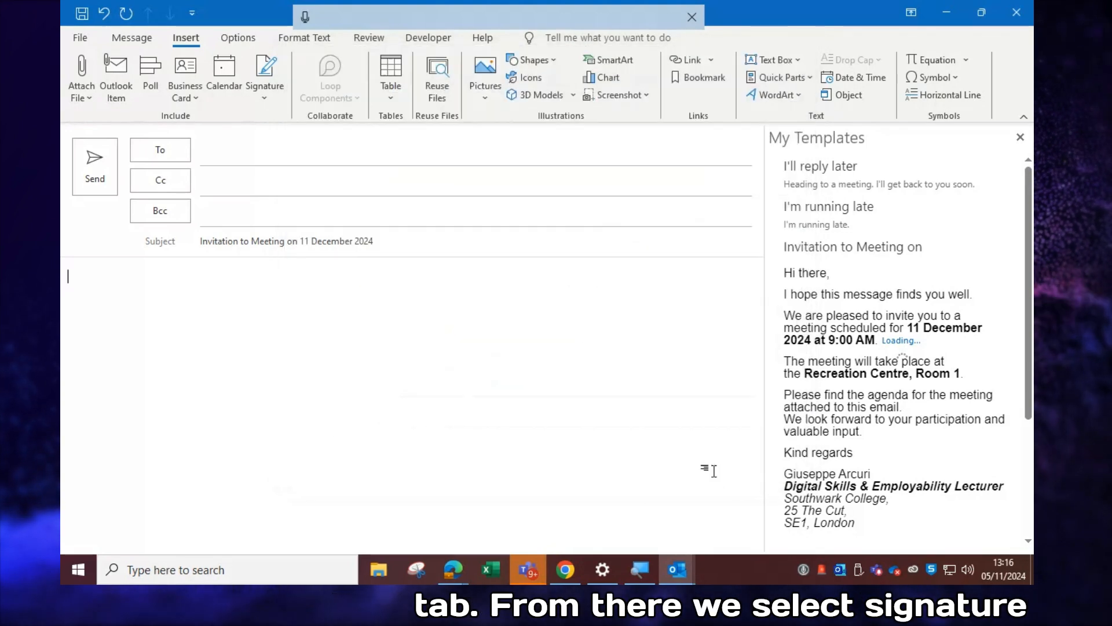
Step: Insert the "Meeting invitation" signature into the empty message body and remove the blank lines above "Hi there,"
click(263, 98)
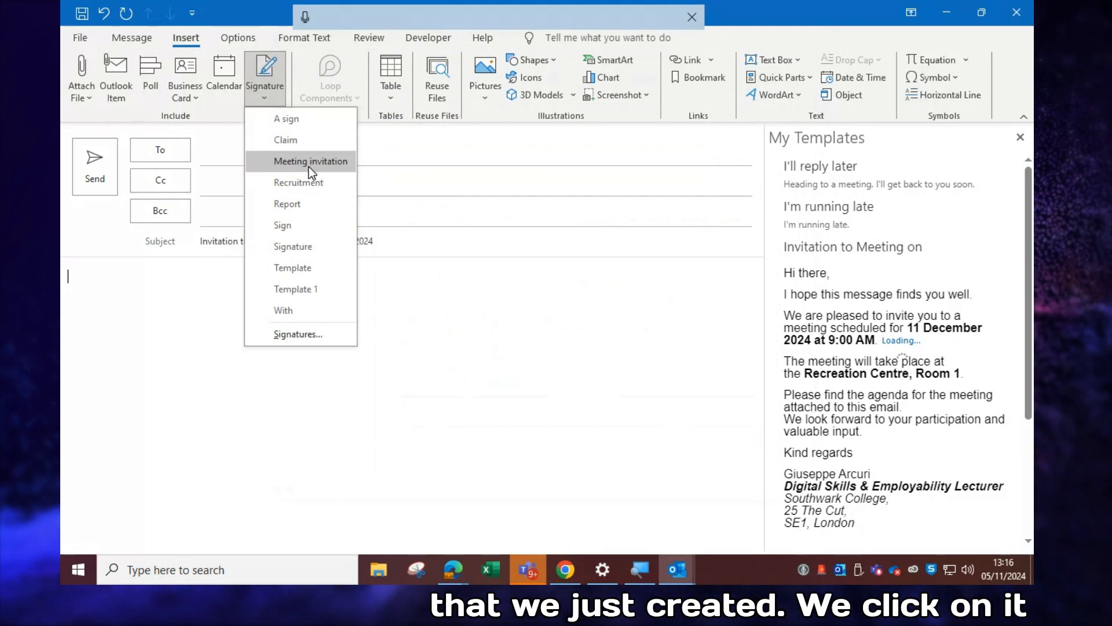
click(123, 42)
click(131, 39)
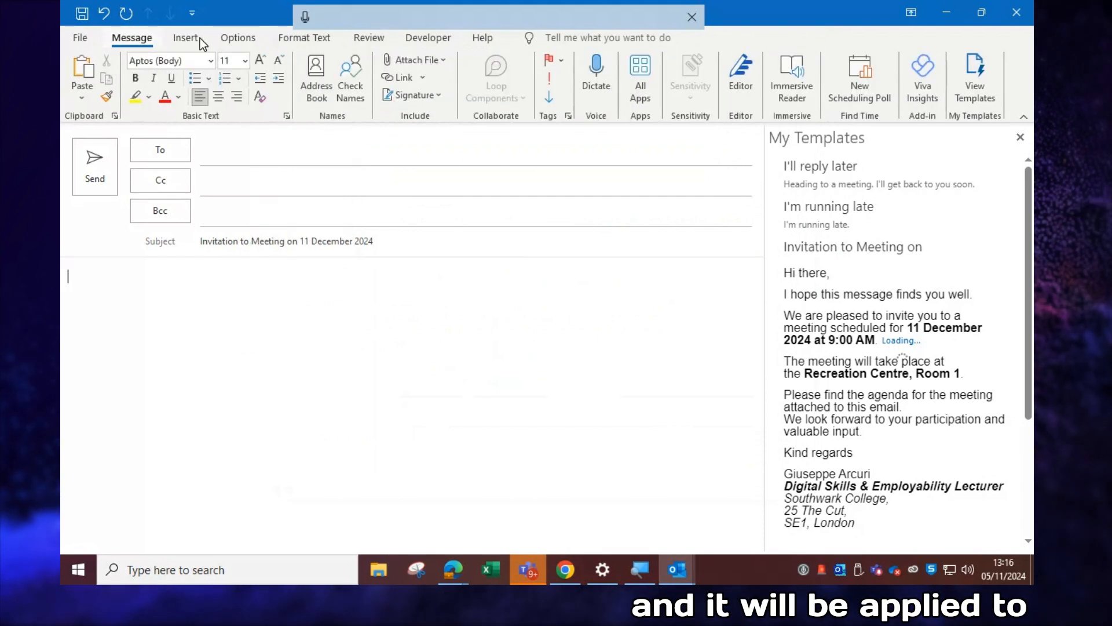
click(186, 38)
click(271, 106)
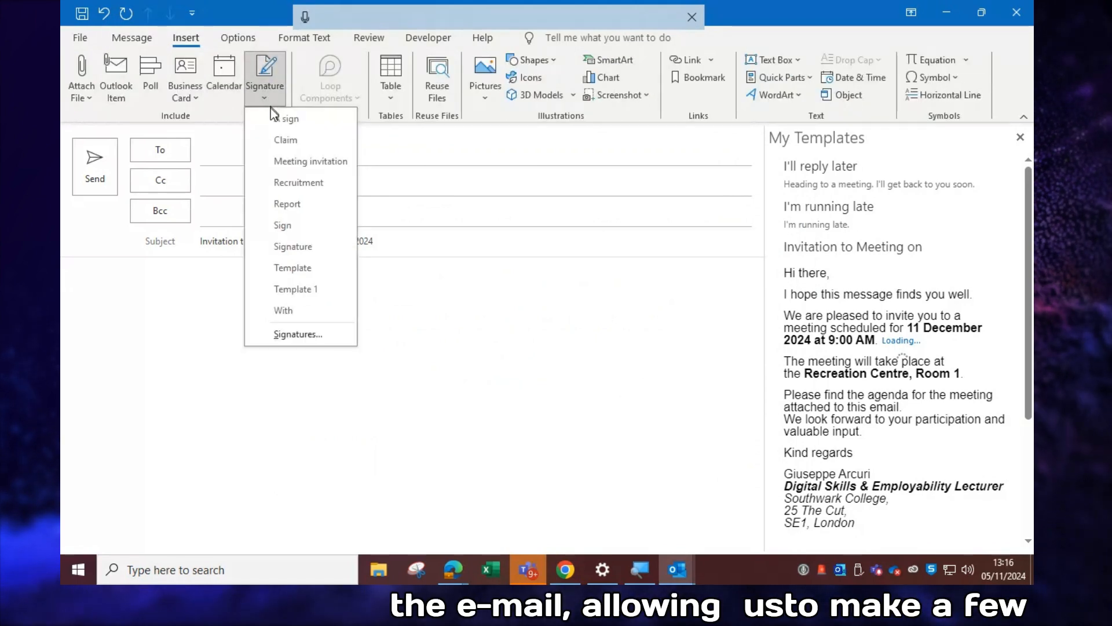
click(296, 158)
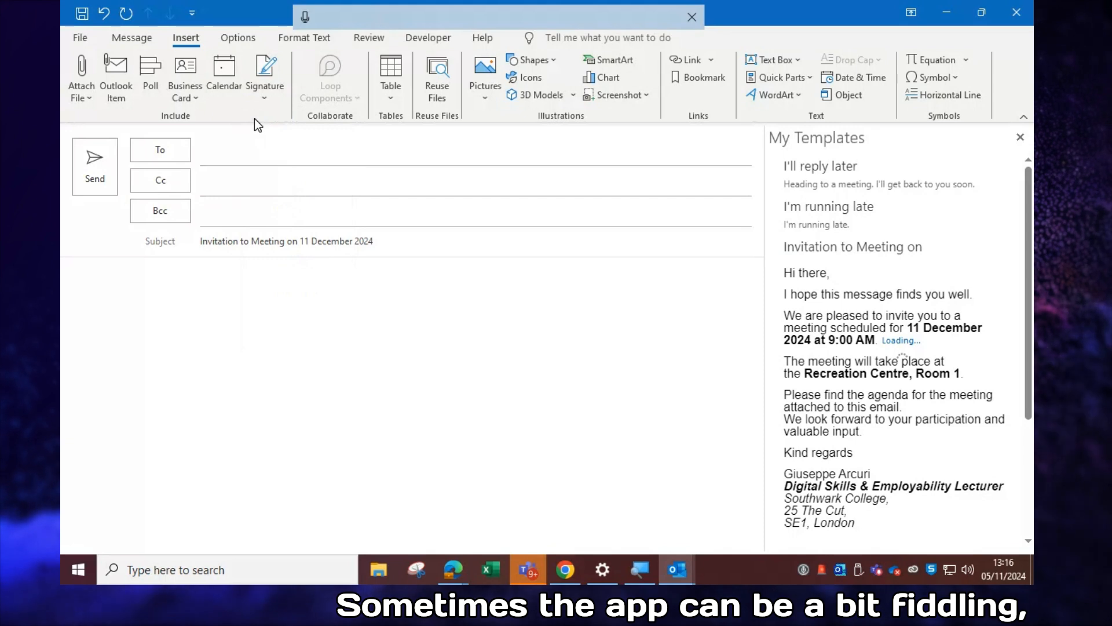
click(267, 92)
click(298, 162)
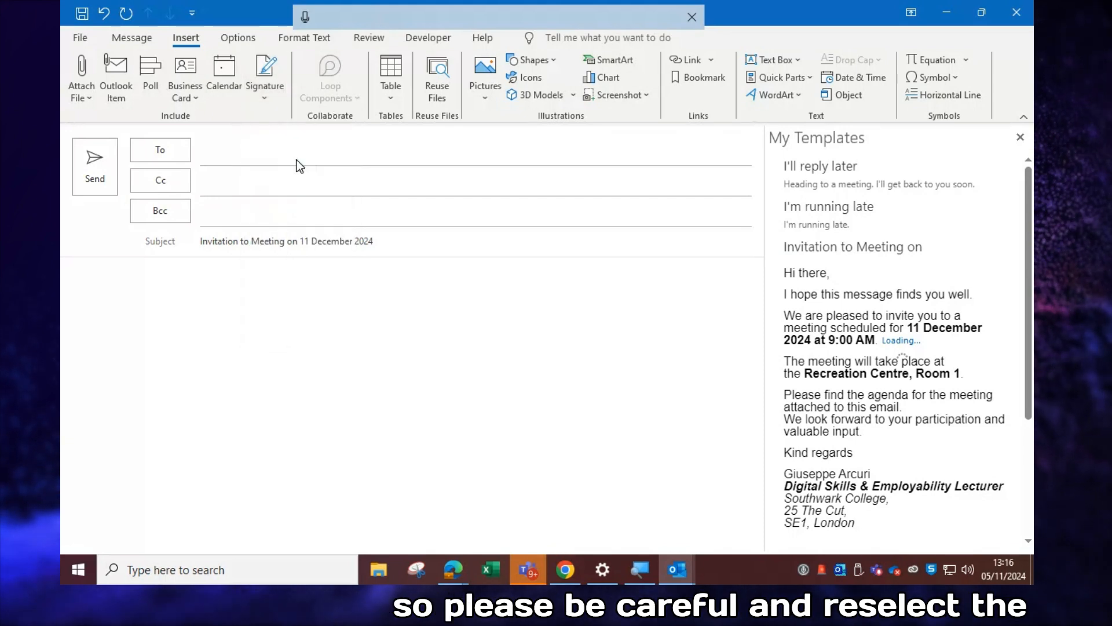
key(ctrl+z)
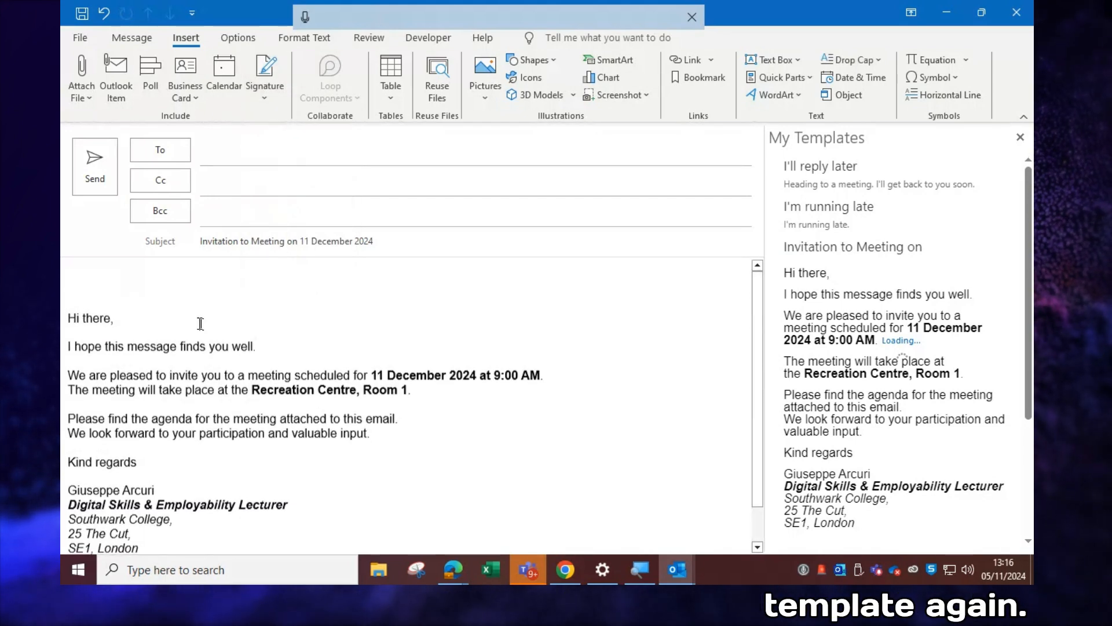
key(Delete)
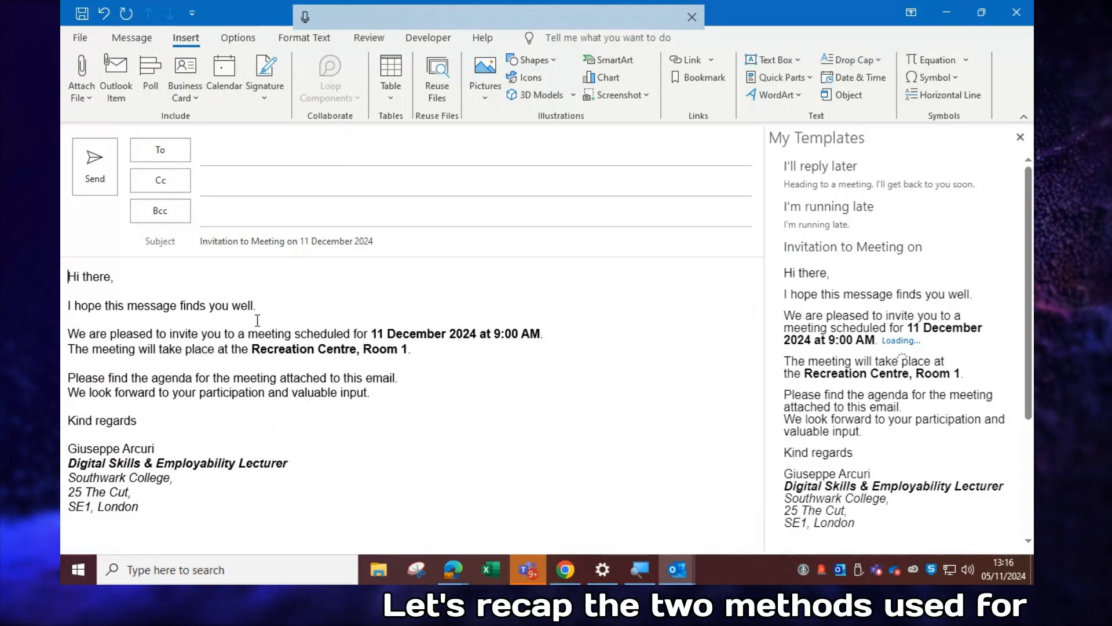
Step: Close and reopen My Templates to review the saved templates, and look through the message's list of available signatures
click(1020, 137)
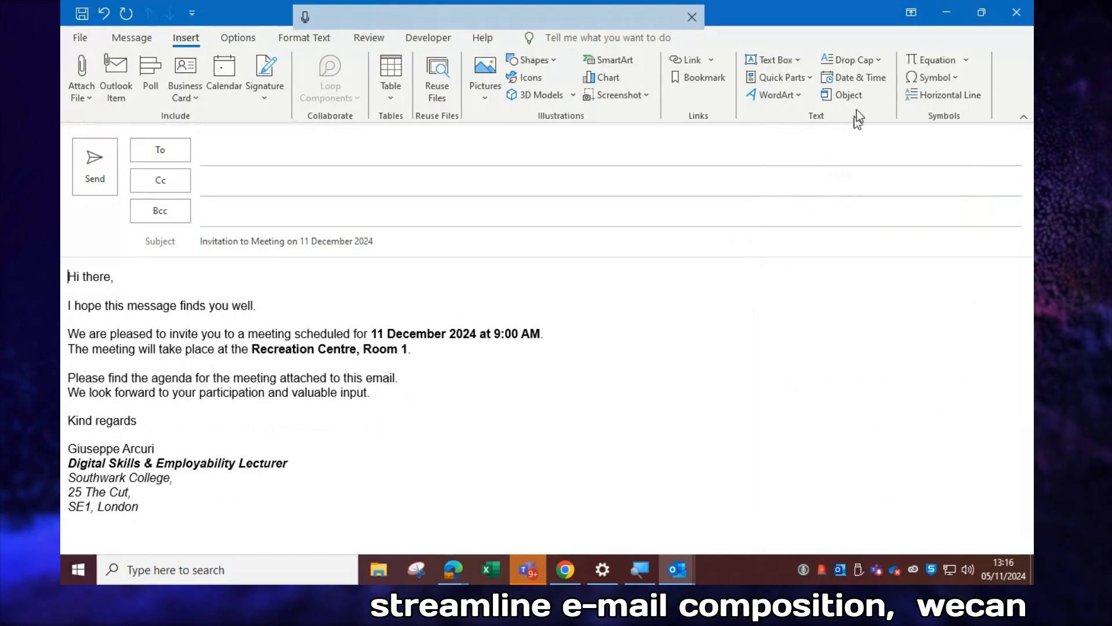
click(132, 37)
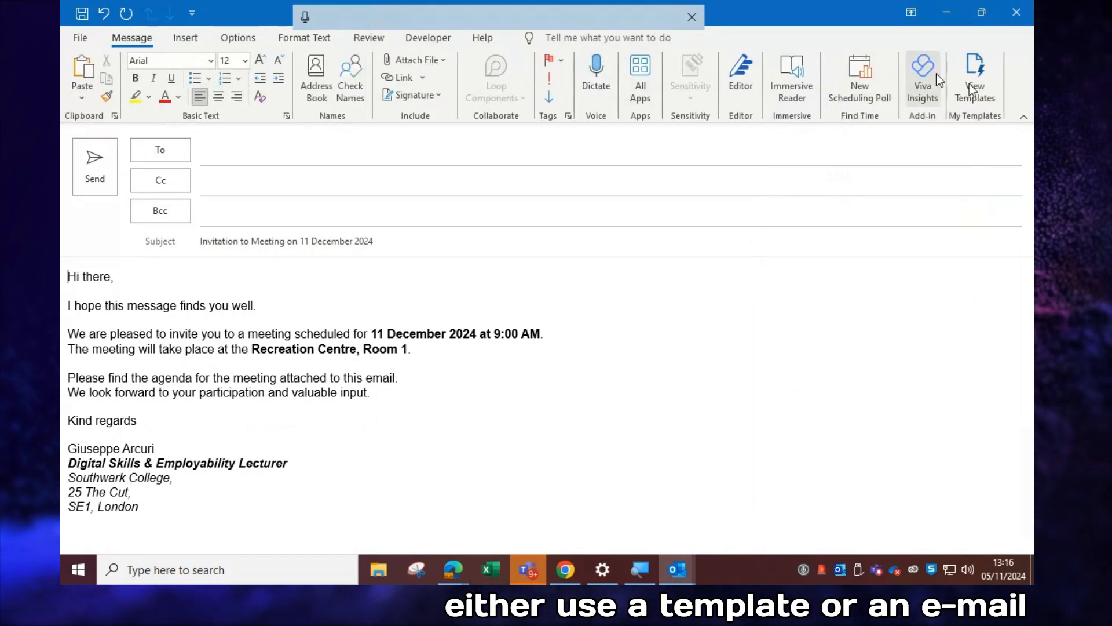
click(979, 81)
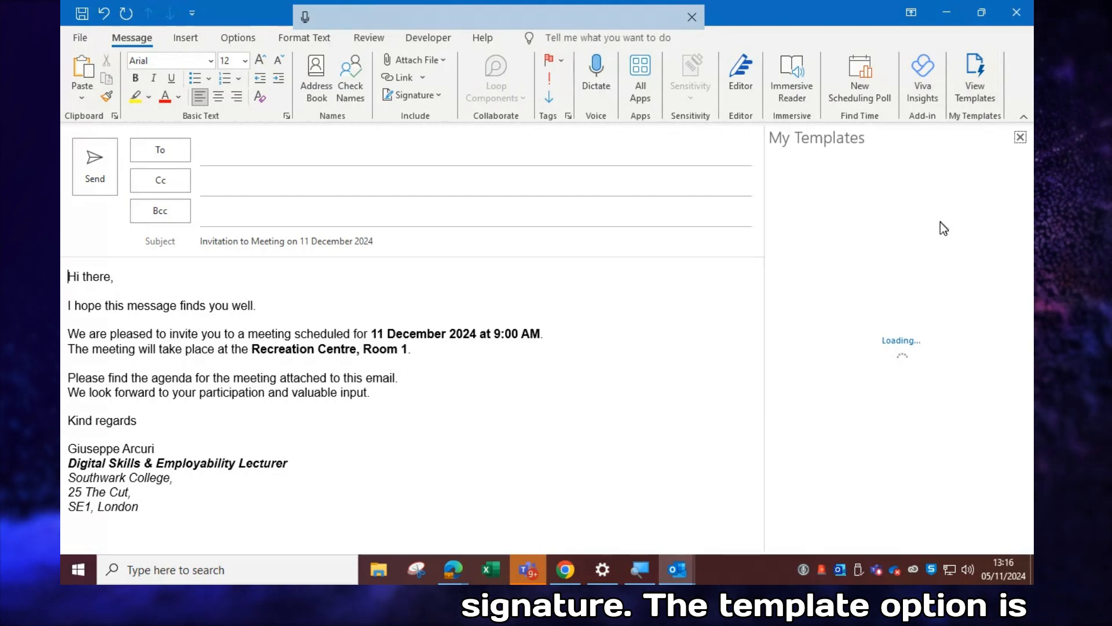
scroll(933, 261, down, 3)
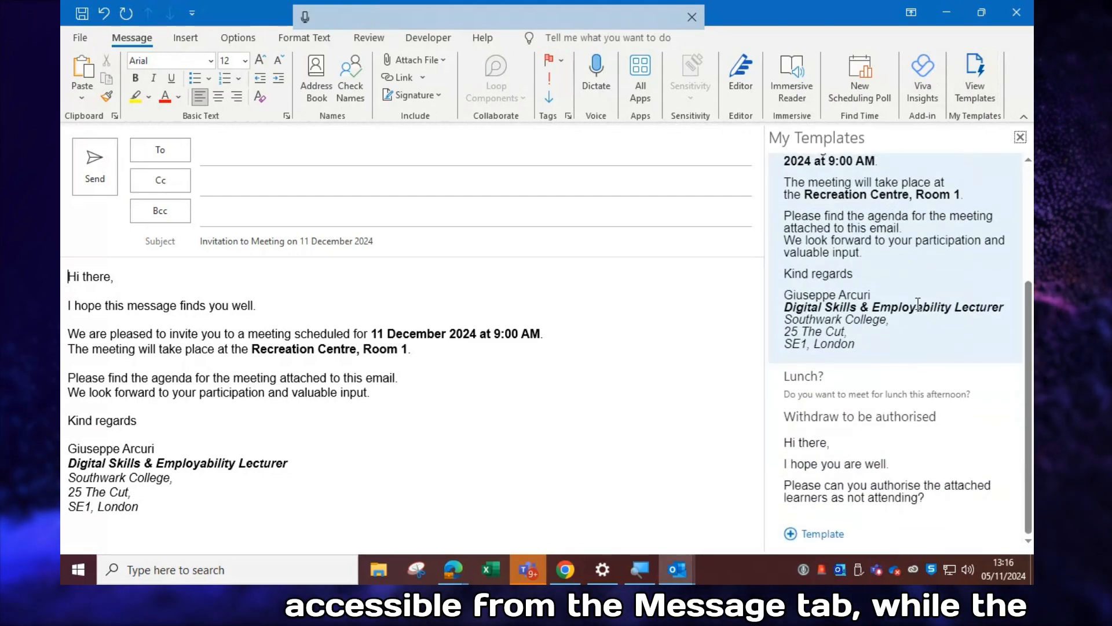
scroll(918, 287, up, 3)
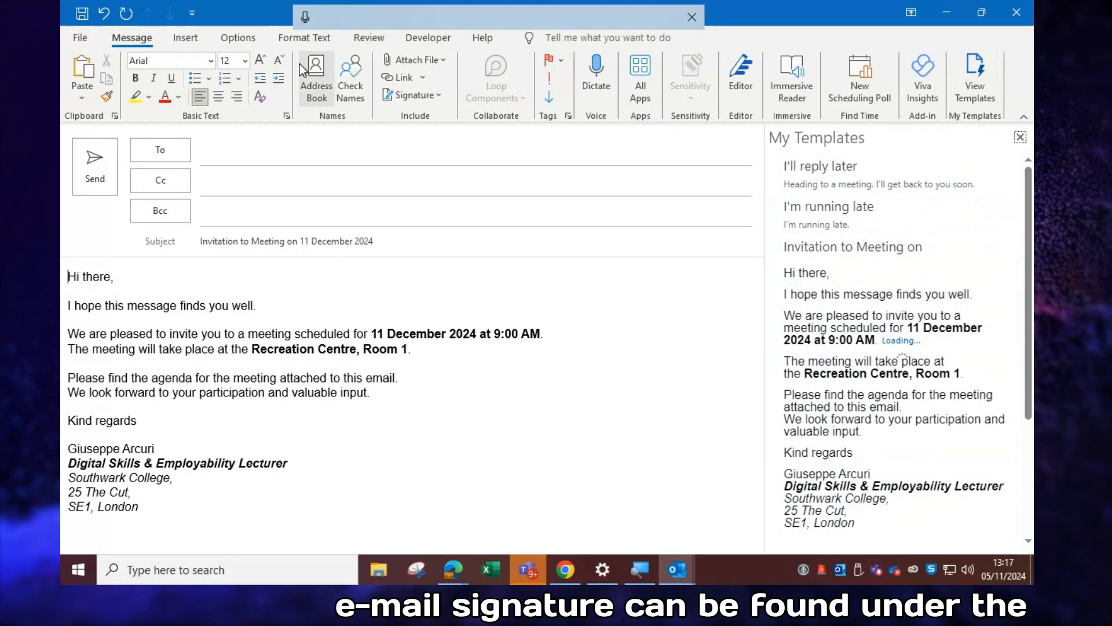
click(191, 40)
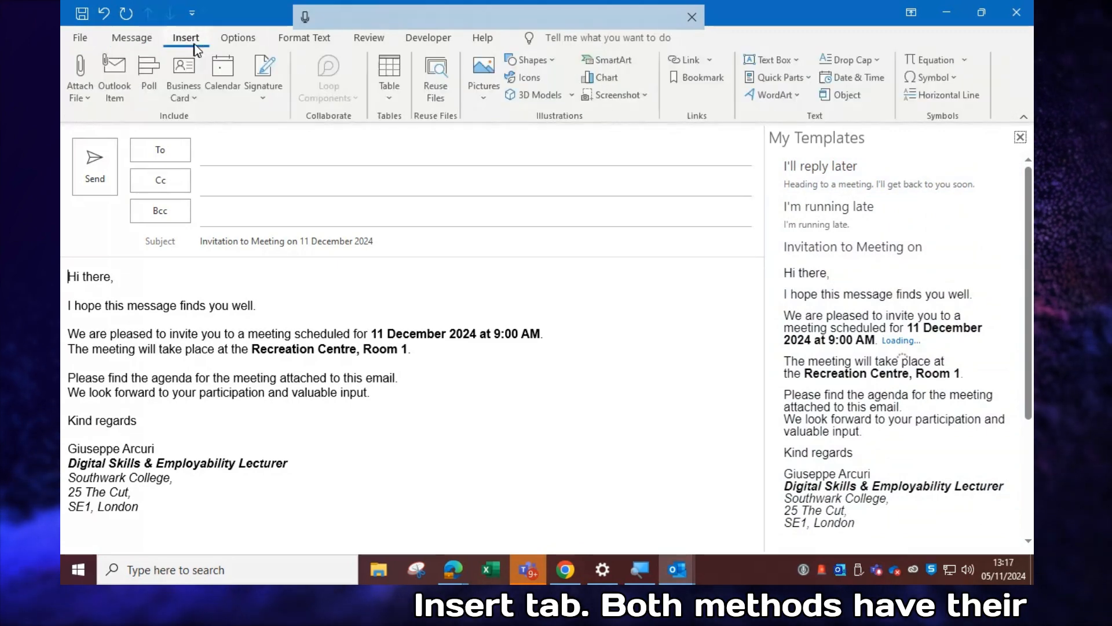
click(267, 100)
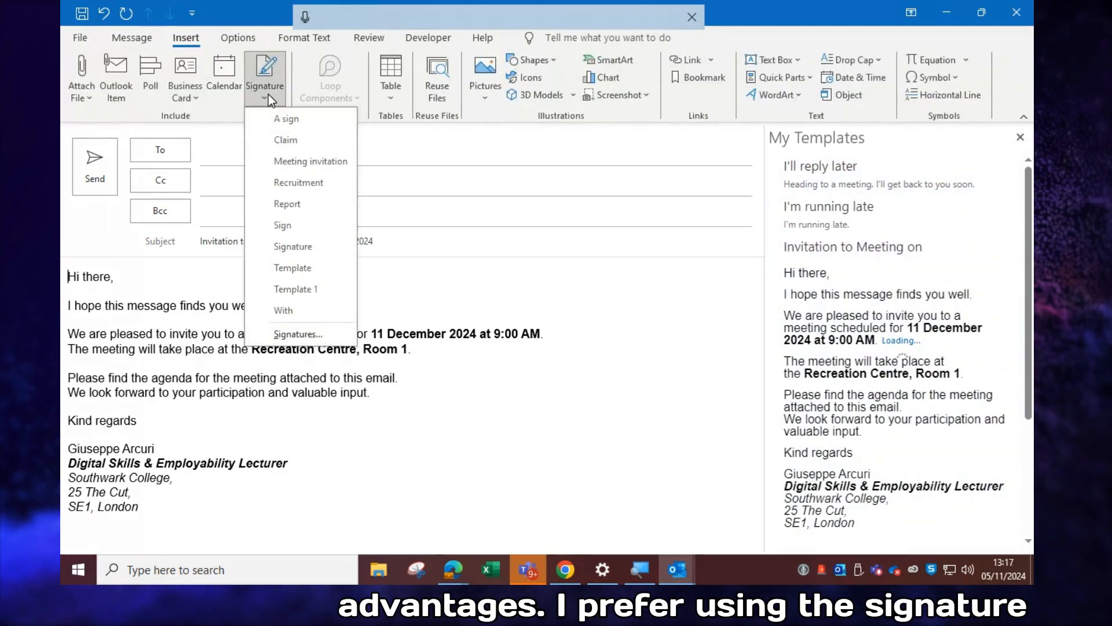
click(269, 95)
Step: Switch to the Copilot chat in Microsoft Edge and review the meeting invitation emails it drafted
mouse_move(464, 571)
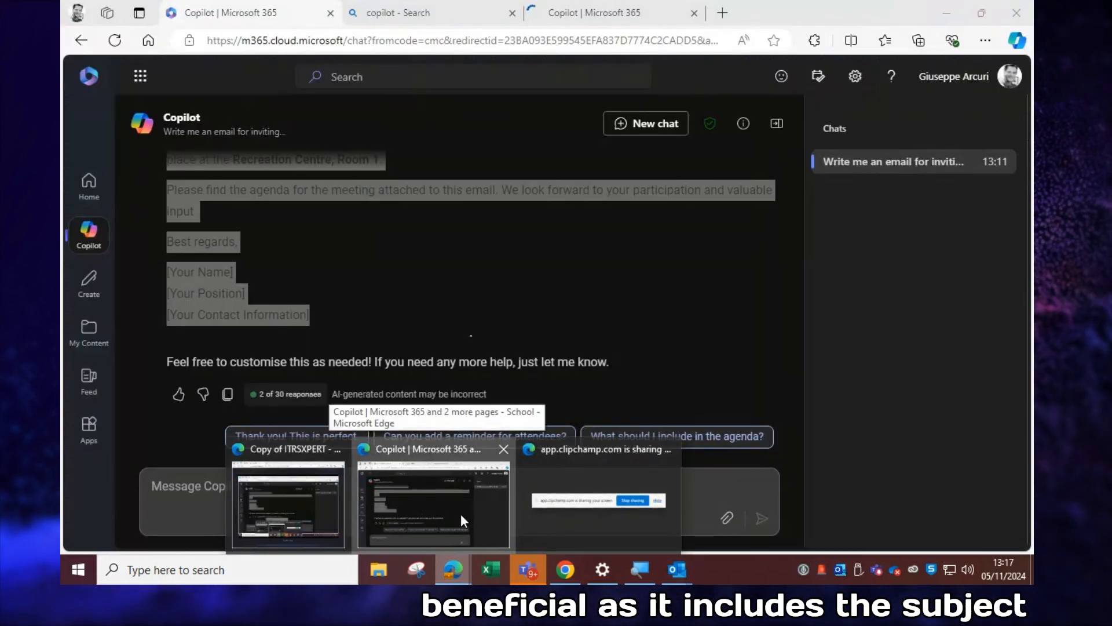
click(461, 513)
scroll(294, 207, up, 15)
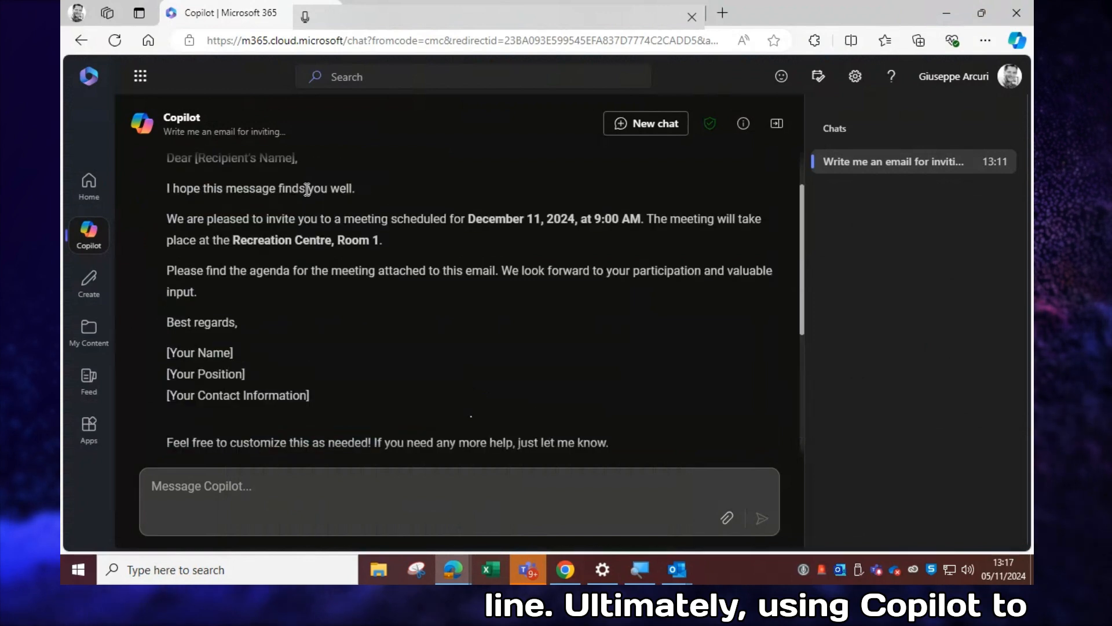
scroll(307, 189, down, 8)
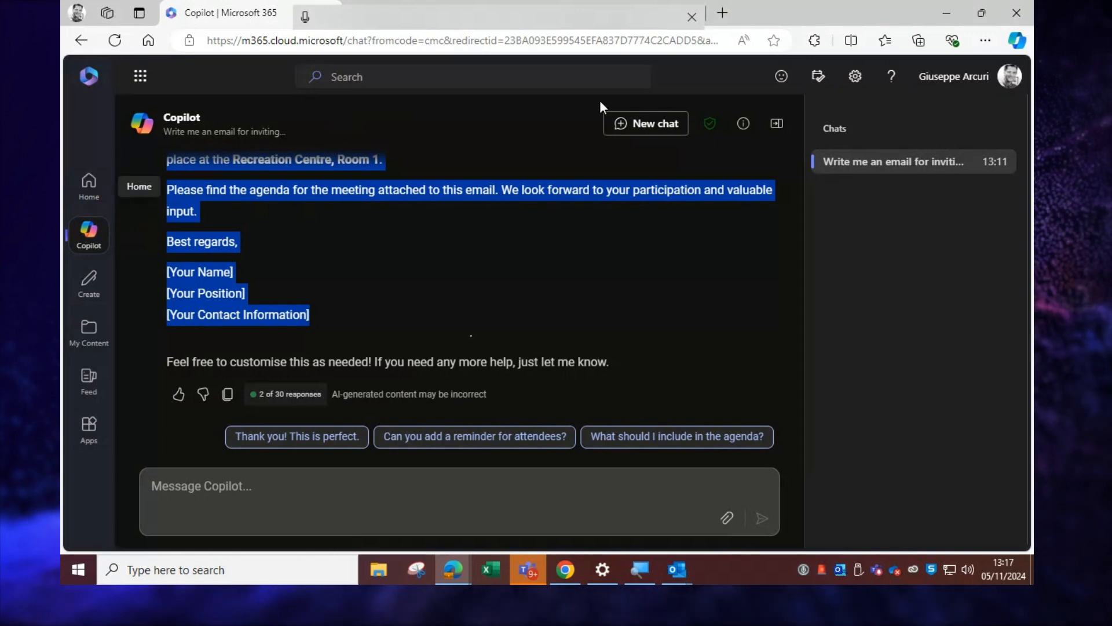
Step: Start a new Copilot chat and turn on Windows voice typing for its message box
click(654, 126)
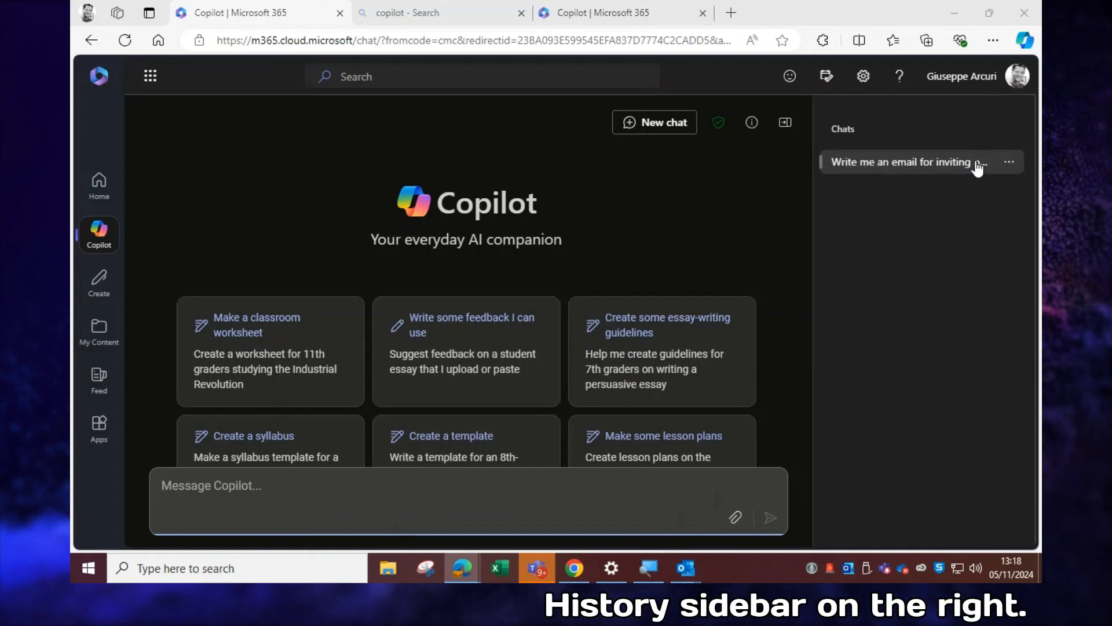
click(268, 506)
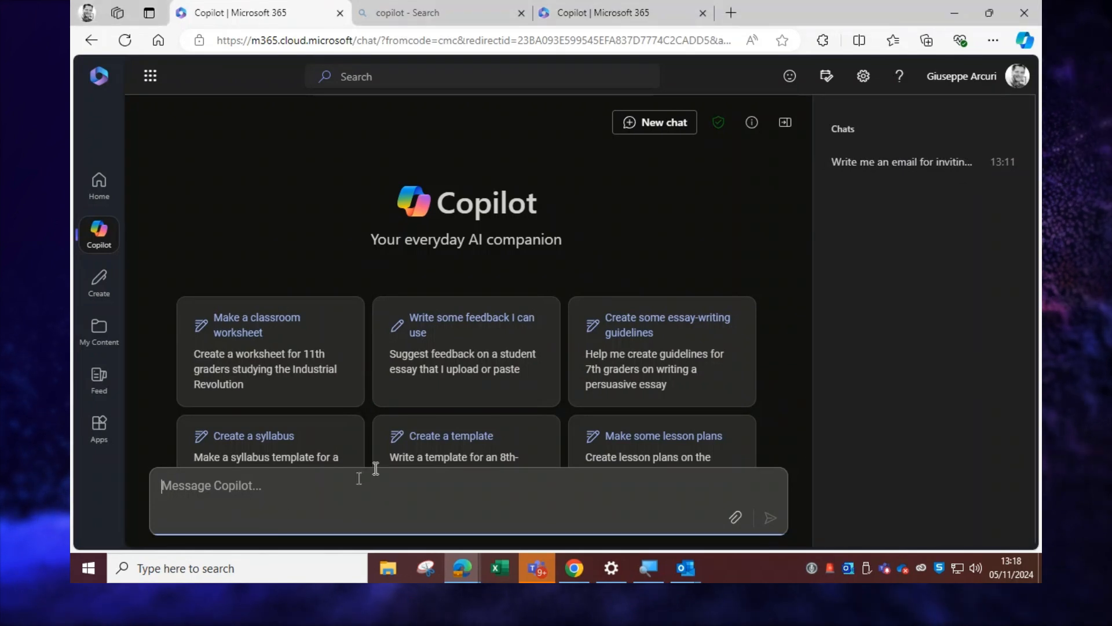
key(super+h)
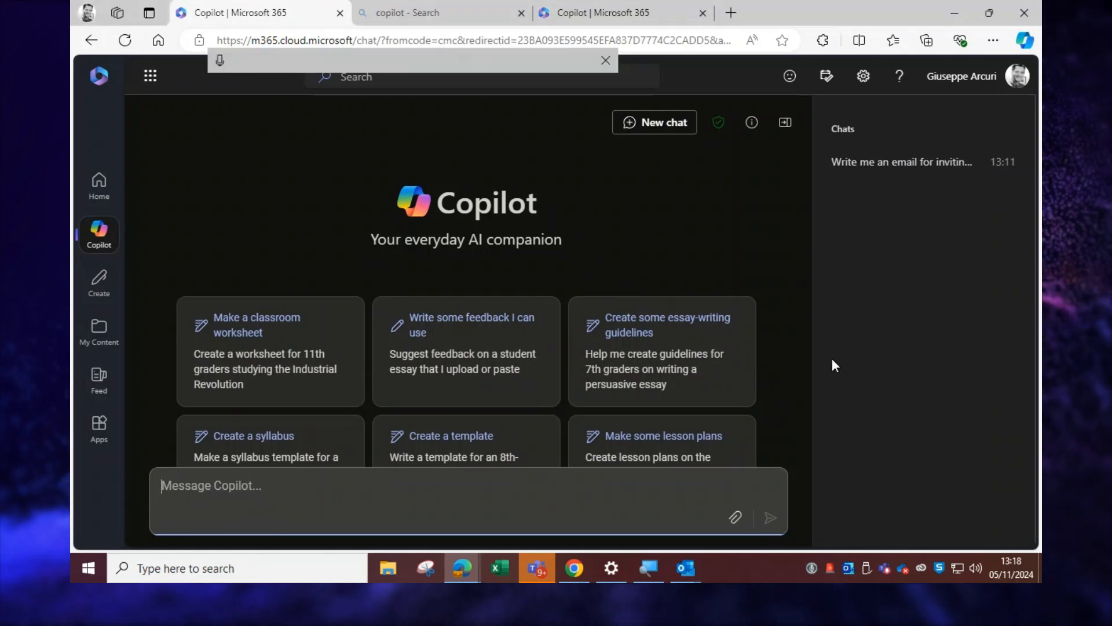